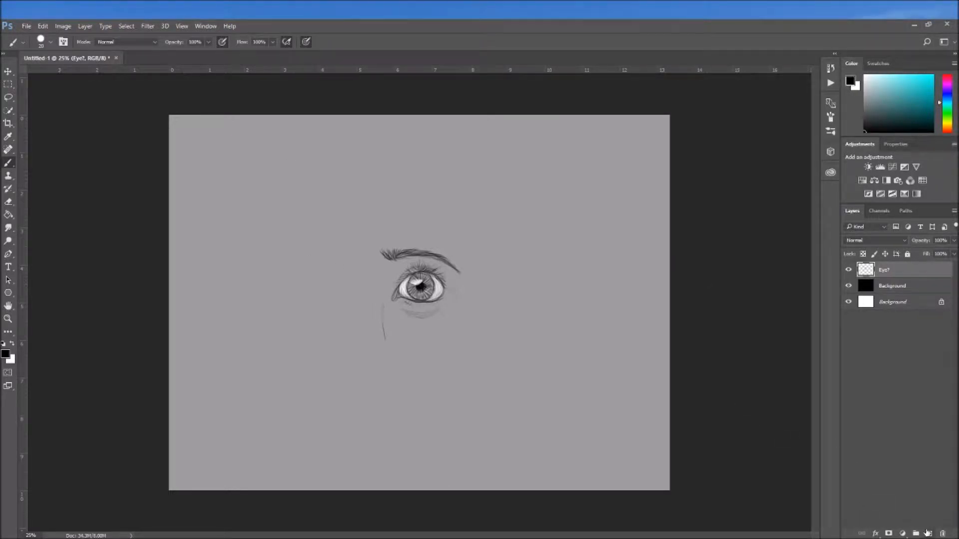
Add a new layer above the existing eye drawing and rename it Eye
click(929, 533)
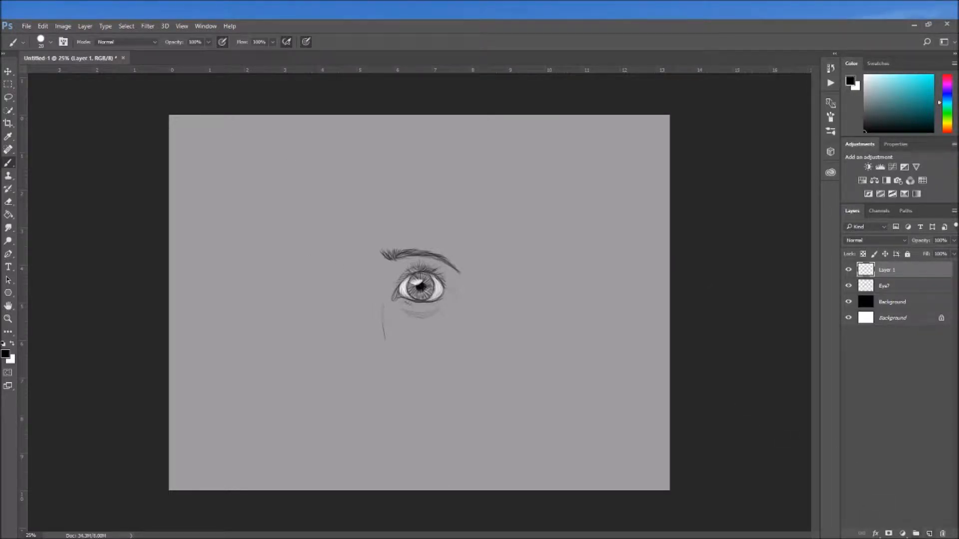
double_click(864, 270)
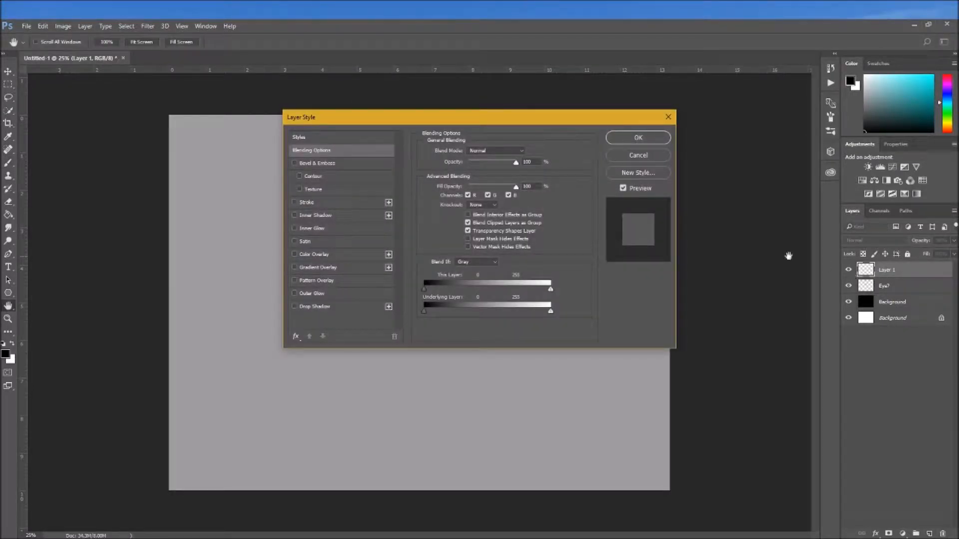
click(669, 117)
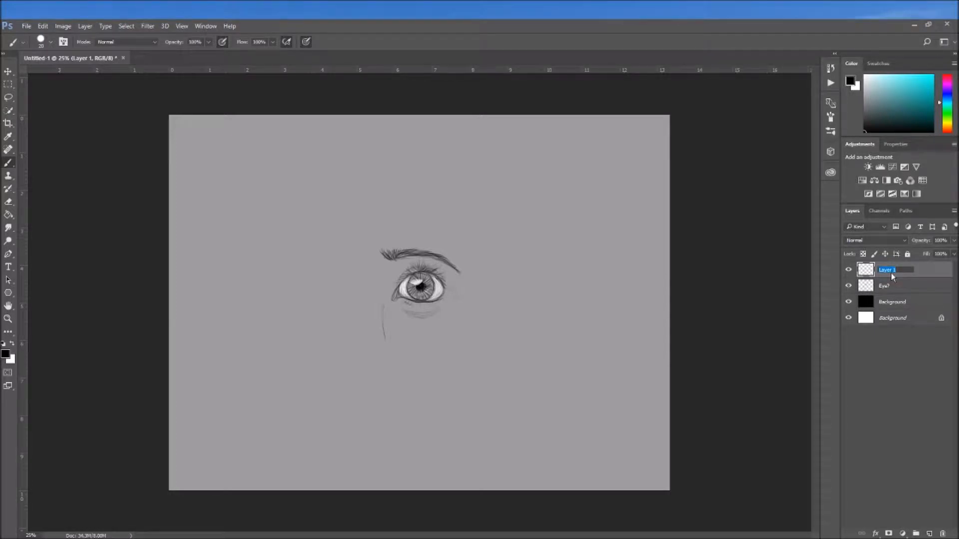
text(Eye)
key(Return)
Hide the Eye? layer holding the finished eye and make the empty Eye layer active
click(881, 289)
click(848, 285)
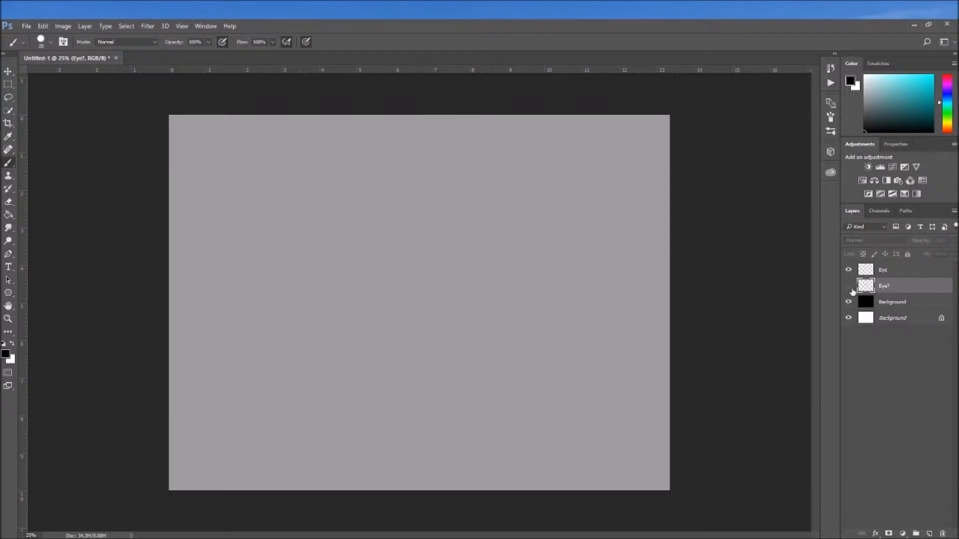
click(883, 271)
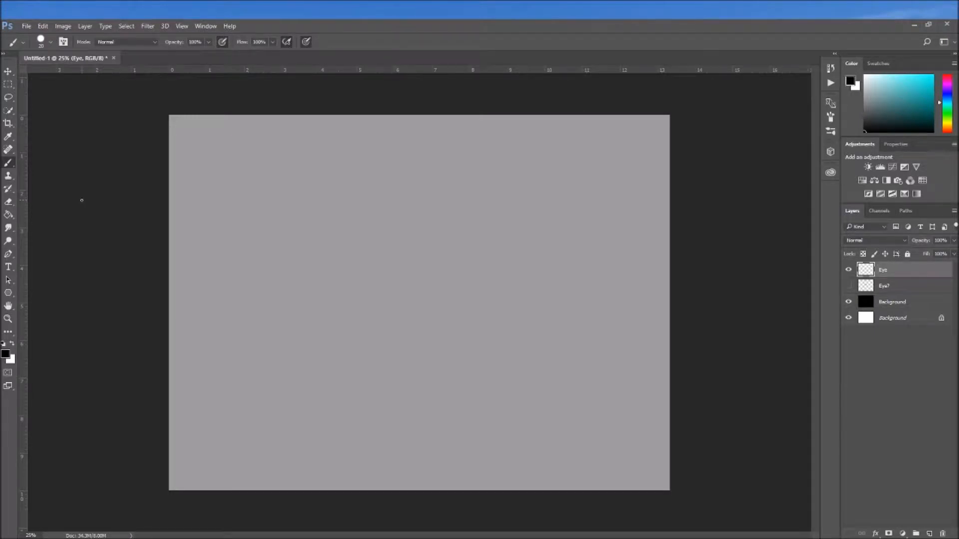
Try a long curved brush stroke on the Eye layer, undo it, and briefly show the Eye? layer
mouse_move(292, 146)
mouse_down()
mouse_move(273, 207)
mouse_move(292, 295)
mouse_move(212, 373)
mouse_up()
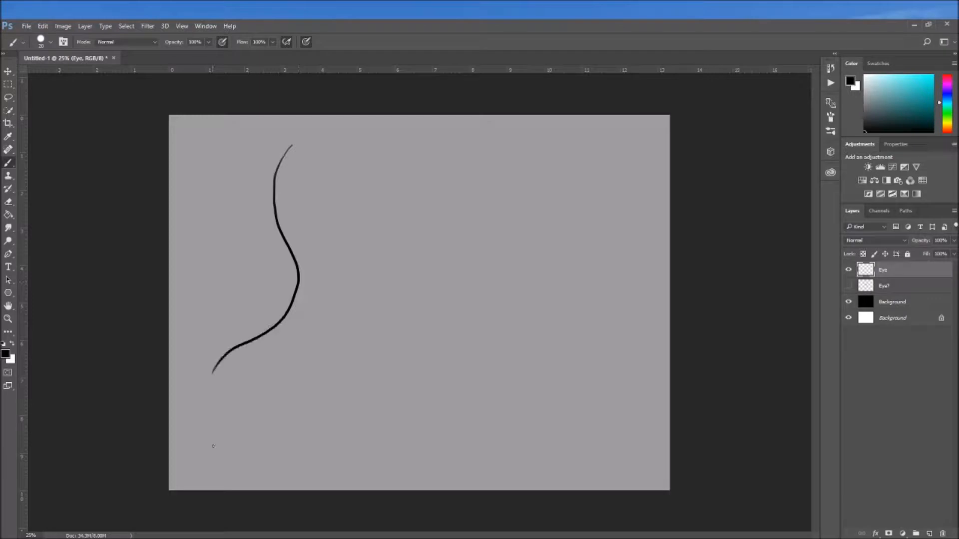
key(ctrl+z)
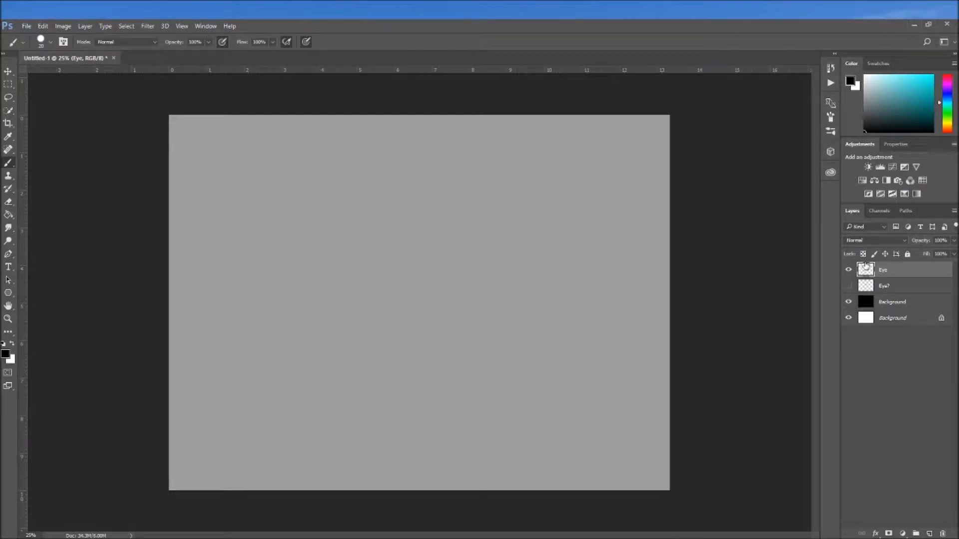
click(847, 286)
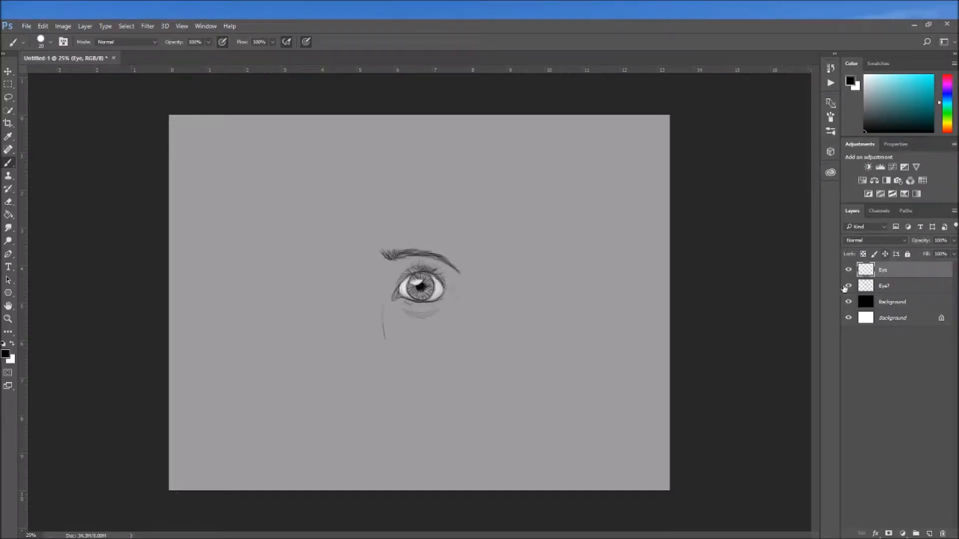
click(848, 286)
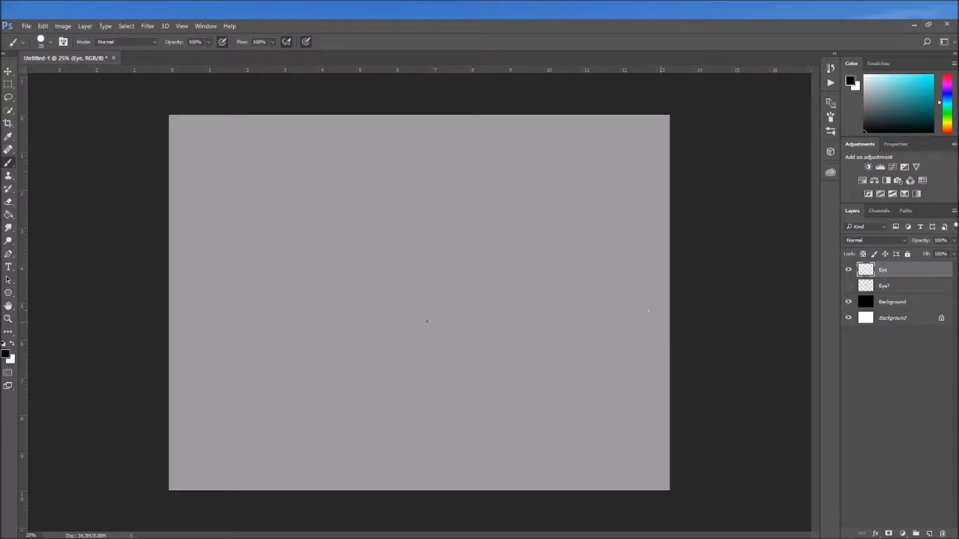
Sketch a second eye with lashes and brow in black and white, and move it level beside the first eye
drag(349, 292, 394, 279)
drag(410, 271, 454, 294)
mouse_move(454, 293)
mouse_down()
mouse_move(408, 288)
mouse_move(423, 270)
mouse_move(431, 295)
mouse_move(444, 279)
mouse_up()
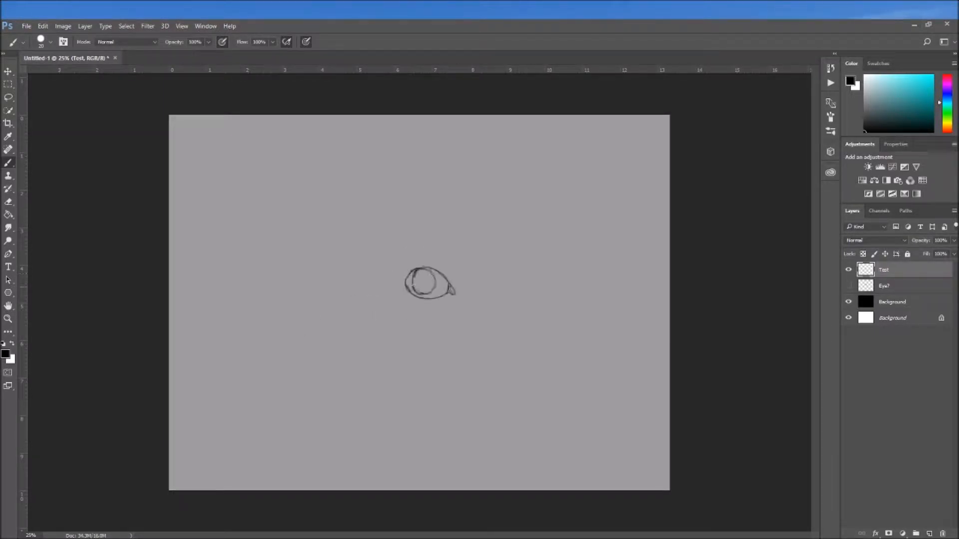
key(x)
click(12, 343)
mouse_move(423, 272)
mouse_down()
mouse_move(423, 292)
mouse_move(416, 287)
mouse_move(449, 272)
mouse_up()
click(12, 344)
click(12, 343)
drag(396, 260, 471, 248)
drag(432, 252, 386, 265)
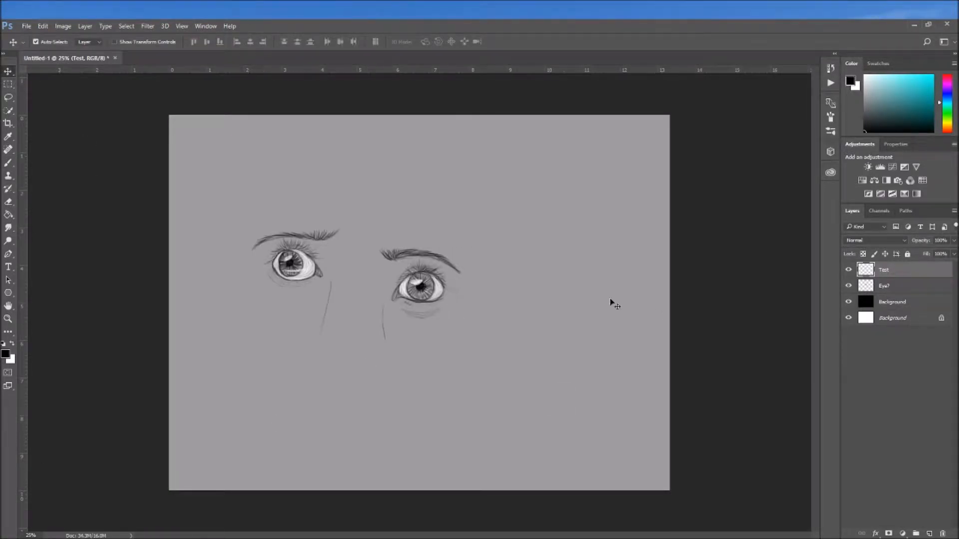
drag(299, 268, 318, 285)
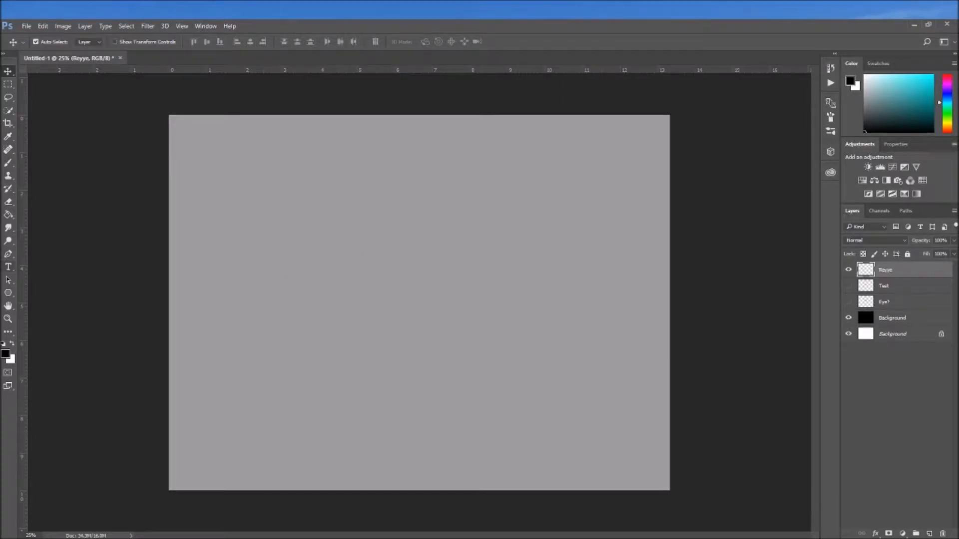
Sketch the eyeball as a rough red circle on the Reyye layer, using a brush with pressure-controlled size
key(b)
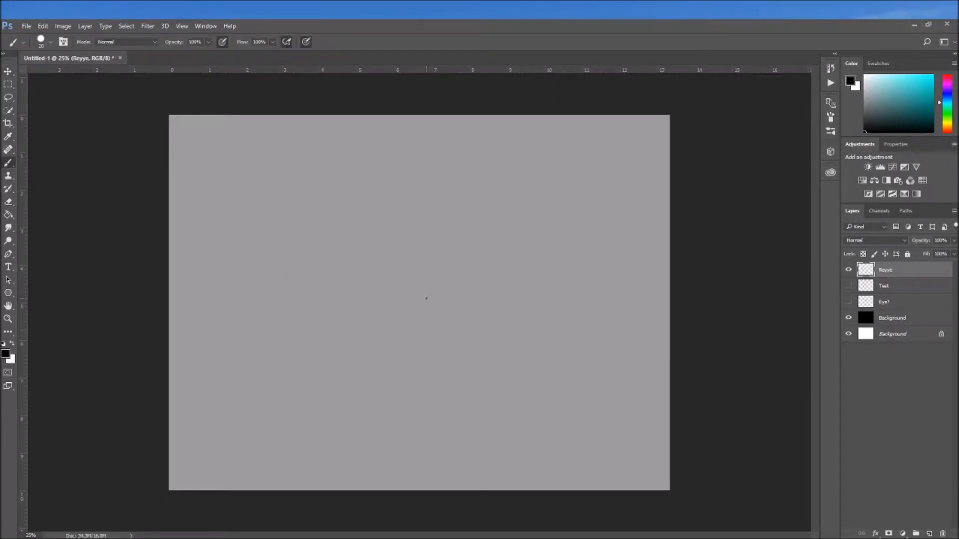
click(947, 131)
click(923, 83)
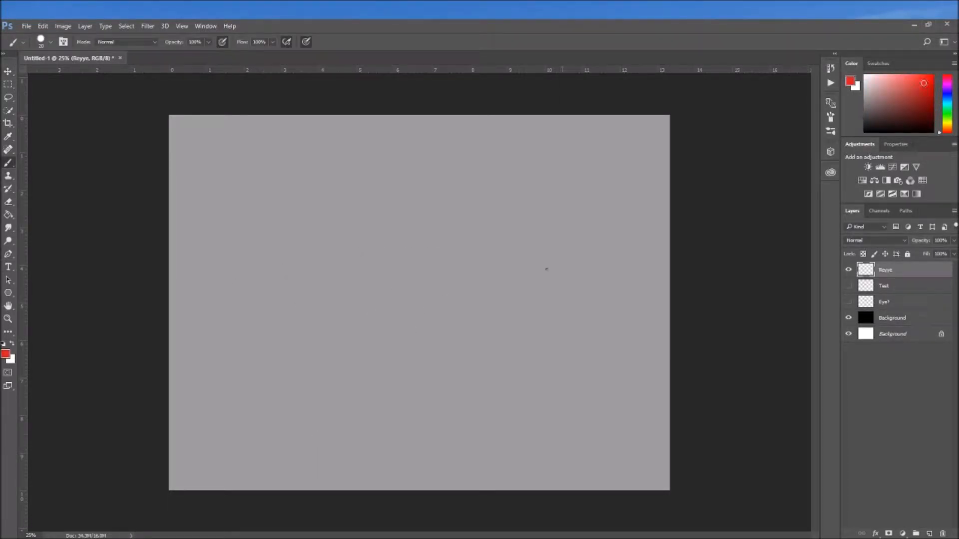
scroll(376, 300, up, 2)
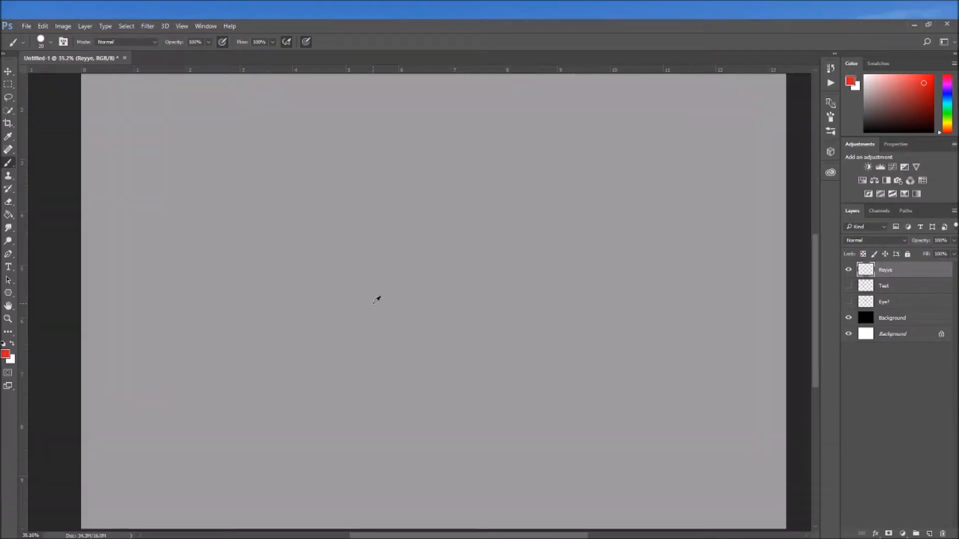
scroll(392, 244, up, 1)
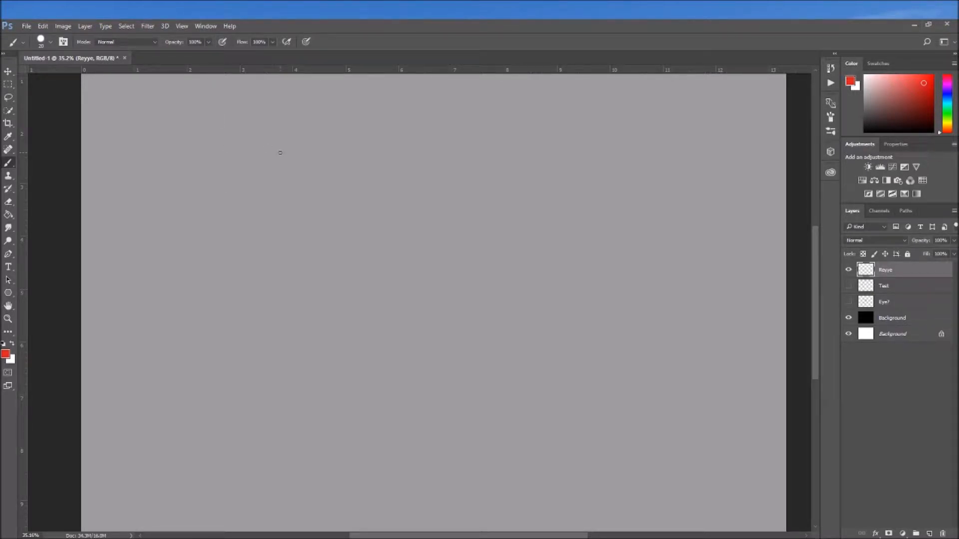
mouse_move(370, 270)
mouse_down()
mouse_move(392, 291)
mouse_move(372, 281)
mouse_up()
key(ctrl+z)
click(305, 42)
mouse_move(377, 215)
mouse_down()
mouse_move(363, 236)
mouse_move(382, 215)
mouse_move(403, 244)
mouse_move(364, 242)
mouse_move(386, 260)
mouse_move(413, 224)
mouse_move(380, 203)
mouse_up()
mouse_move(359, 247)
mouse_down()
mouse_move(372, 202)
mouse_move(396, 201)
mouse_move(416, 234)
mouse_up()
mouse_move(387, 198)
mouse_down()
mouse_move(404, 253)
mouse_move(411, 218)
mouse_move(382, 200)
mouse_move(363, 210)
mouse_up()
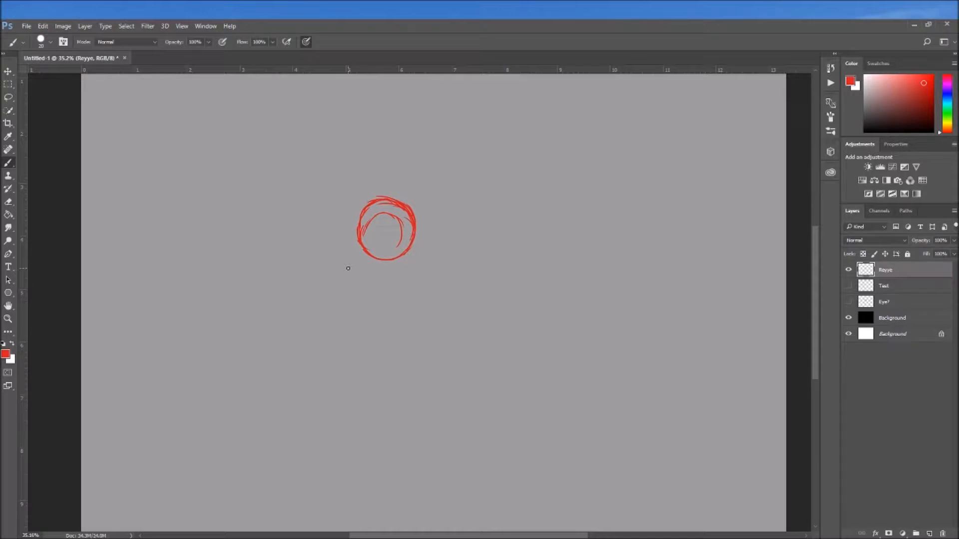
Undo the arc strokes inside the eyeball and draw a round iris in the circle instead
key(ctrl+alt+z)
key(ctrl+alt+z)
key(ctrl+alt+z)
key(ctrl+alt+z)
key(ctrl+alt+z)
drag(378, 220, 399, 225)
drag(376, 224, 399, 229)
mouse_move(384, 226)
mouse_down()
mouse_move(423, 234)
mouse_move(362, 228)
mouse_move(399, 225)
mouse_up()
Step back the unwanted strokes in the history and draw the upper and lower eyelid lines across the red eyeball
click(830, 68)
click(759, 125)
mouse_move(361, 227)
mouse_down()
mouse_move(423, 234)
mouse_move(375, 216)
mouse_up()
click(831, 68)
click(760, 134)
drag(360, 231, 412, 225)
drag(361, 237, 420, 237)
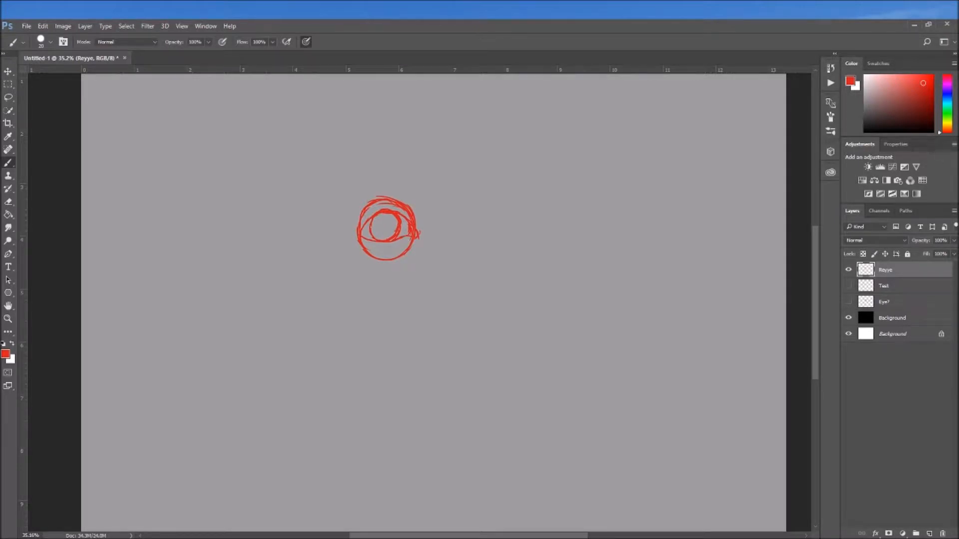
Add a new layer above the red sketch and set the brush color to dark green
click(929, 533)
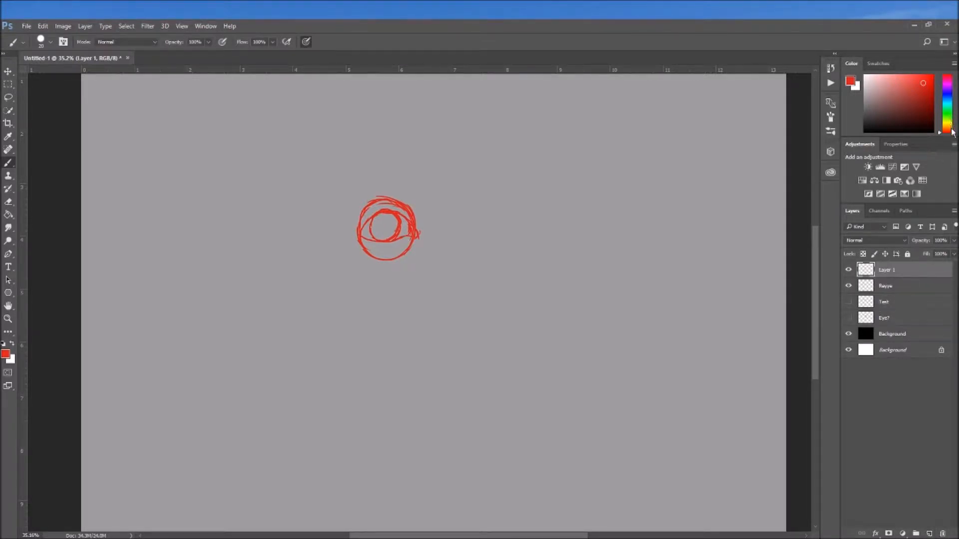
click(947, 111)
click(918, 96)
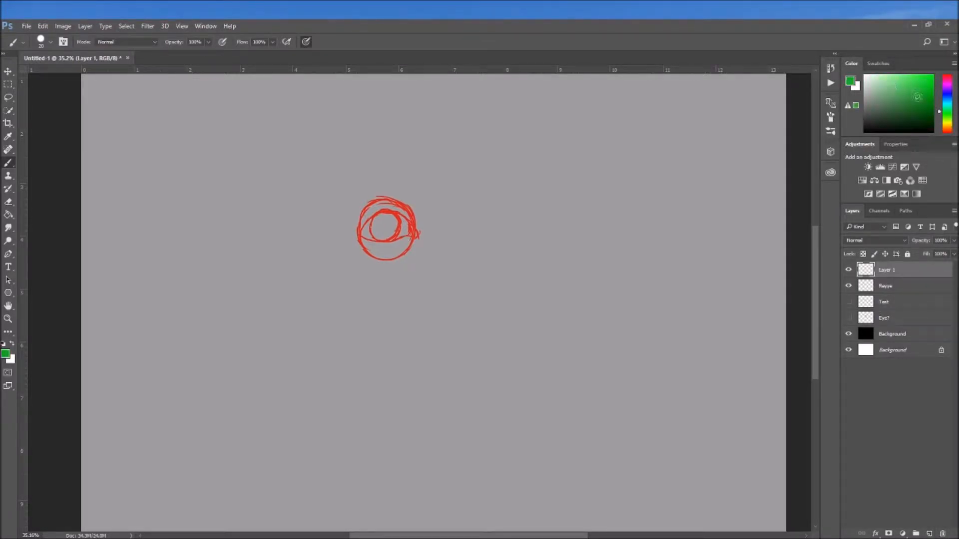
Lower the Reyye layer's opacity to about 58% and make Layer 1 active again
click(919, 285)
click(953, 240)
drag(937, 252, 933, 253)
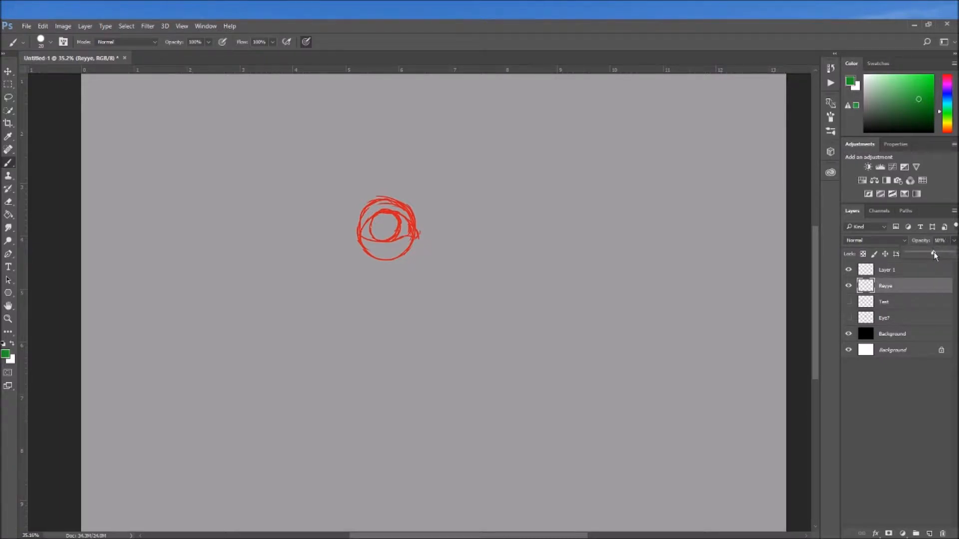
click(918, 272)
click(917, 271)
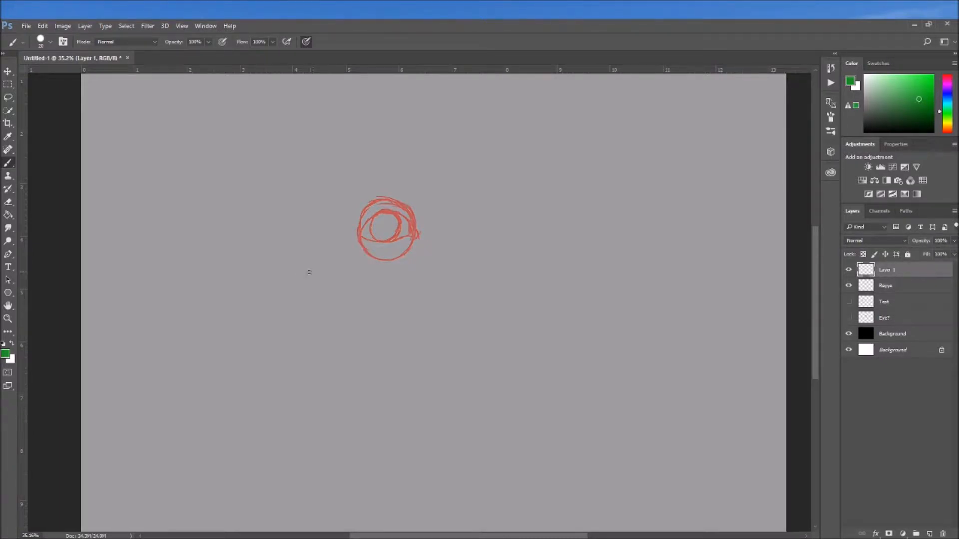
Set the brush size to 10 px and trace the iris, both eyelids and the inner corner in green
scroll(382, 224, up, 5)
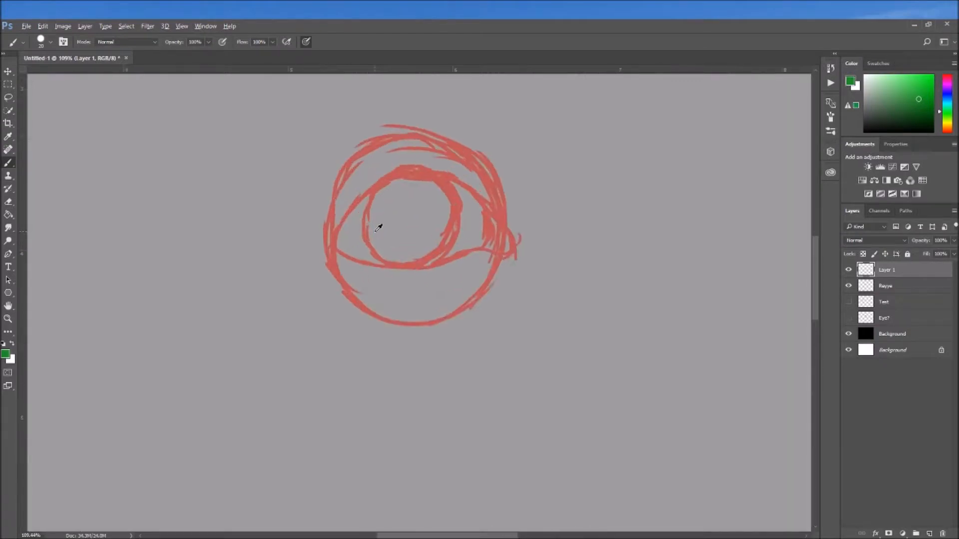
click(50, 43)
drag(59, 80, 56, 74)
click(353, 60)
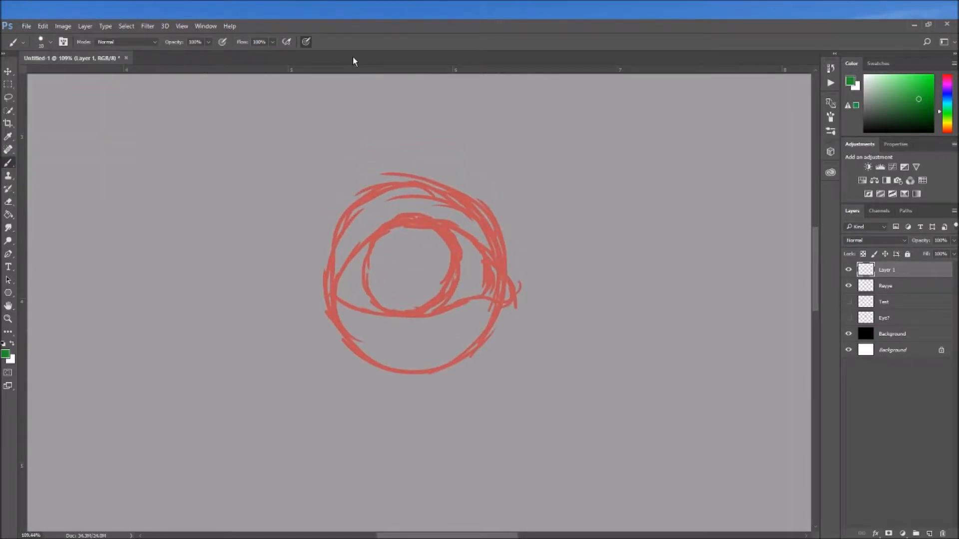
drag(378, 249, 407, 312)
mouse_move(336, 297)
mouse_down()
mouse_move(508, 300)
mouse_move(360, 310)
mouse_up()
Draw the under-eye crease and the lower lid's thickness line in green beneath the eye
drag(350, 330, 382, 344)
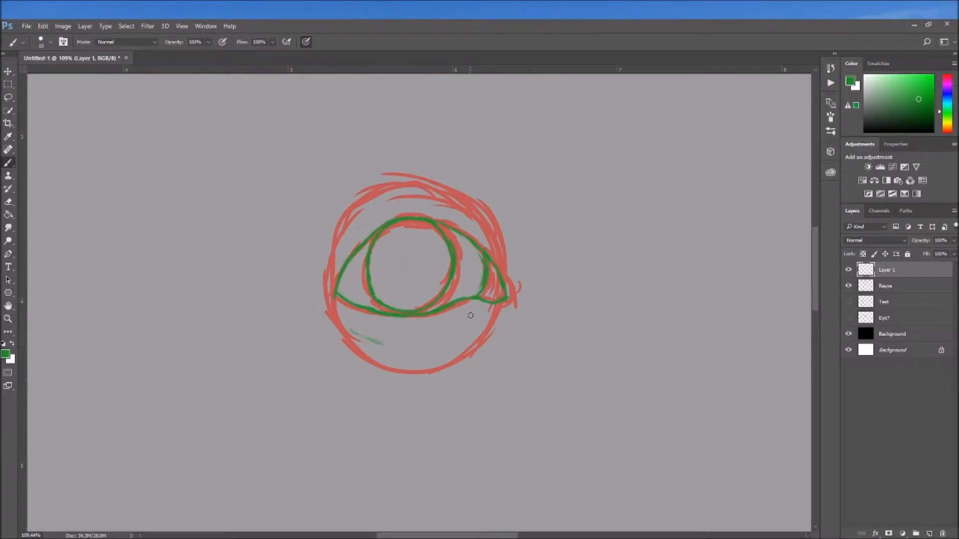
mouse_move(469, 318)
mouse_down()
mouse_move(429, 344)
mouse_move(449, 334)
mouse_move(408, 345)
mouse_move(454, 335)
mouse_move(391, 349)
mouse_move(416, 348)
mouse_move(380, 342)
mouse_up()
mouse_move(432, 320)
mouse_down()
mouse_move(352, 315)
mouse_move(370, 318)
mouse_move(334, 302)
mouse_up()
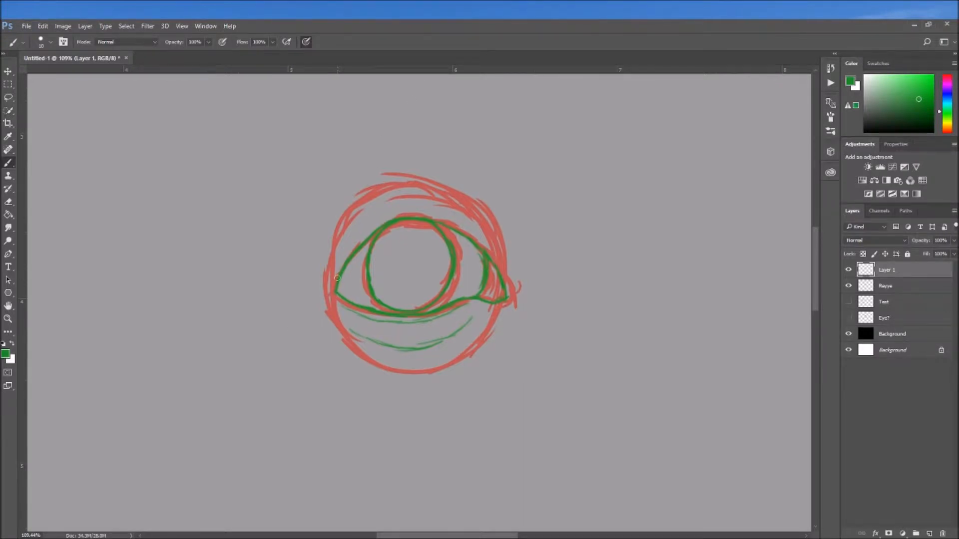
Draw the upper lid's thickness and crease lines, plus a long curved line above the eye, in green
drag(344, 263, 403, 222)
drag(408, 214, 455, 212)
mouse_move(339, 264)
mouse_down()
mouse_move(363, 220)
mouse_move(353, 233)
mouse_move(386, 207)
mouse_move(375, 215)
mouse_move(436, 205)
mouse_move(405, 201)
mouse_move(460, 214)
mouse_up()
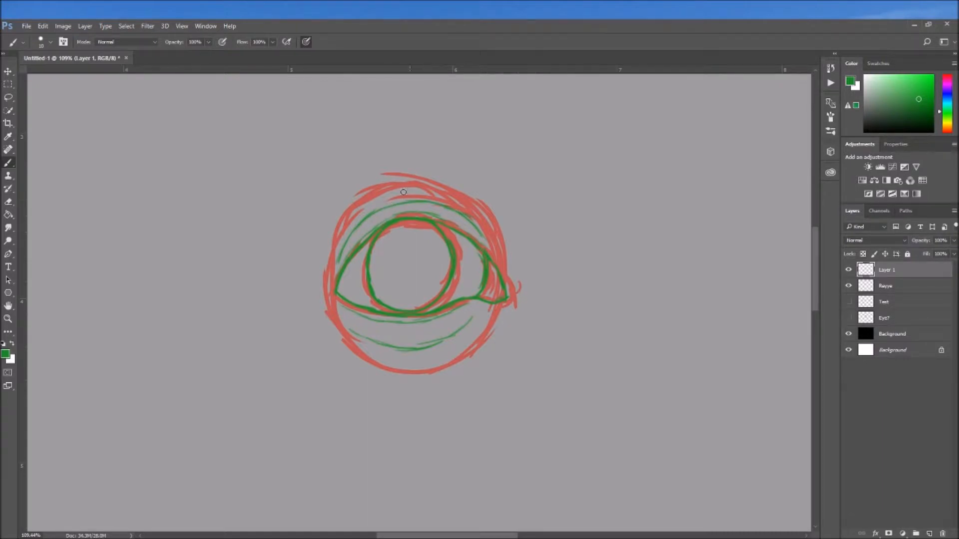
mouse_move(301, 218)
mouse_down()
mouse_move(405, 182)
mouse_move(326, 200)
mouse_move(412, 182)
mouse_move(551, 173)
mouse_up()
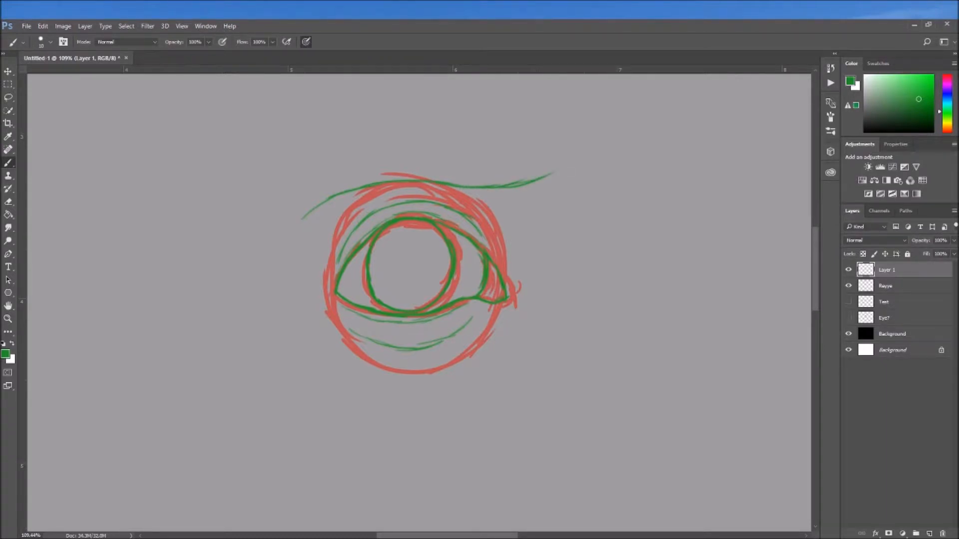
Reduce the red Reyye layer's opacity to 13% and the green Layer 1's opacity to about 70%
click(901, 287)
click(954, 241)
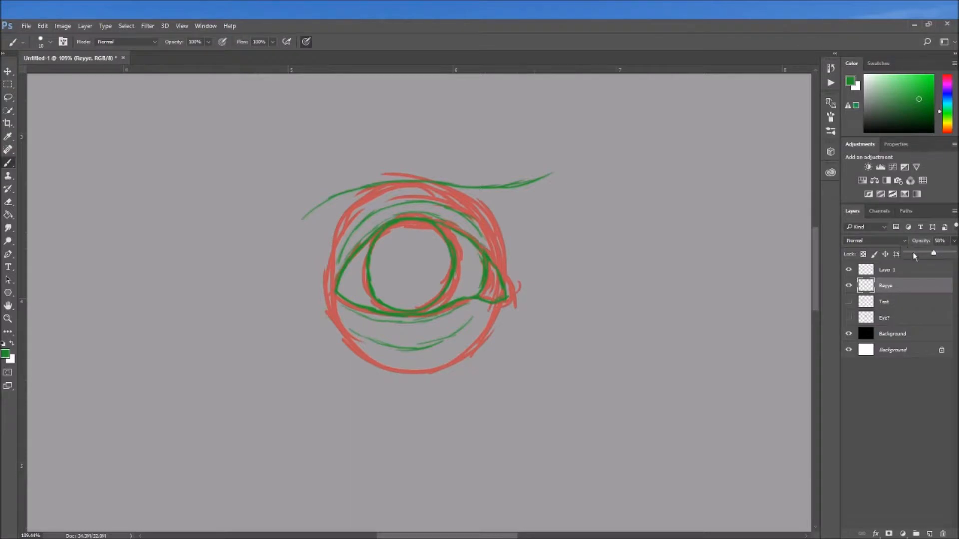
click(910, 252)
click(906, 272)
click(954, 242)
drag(951, 252, 939, 252)
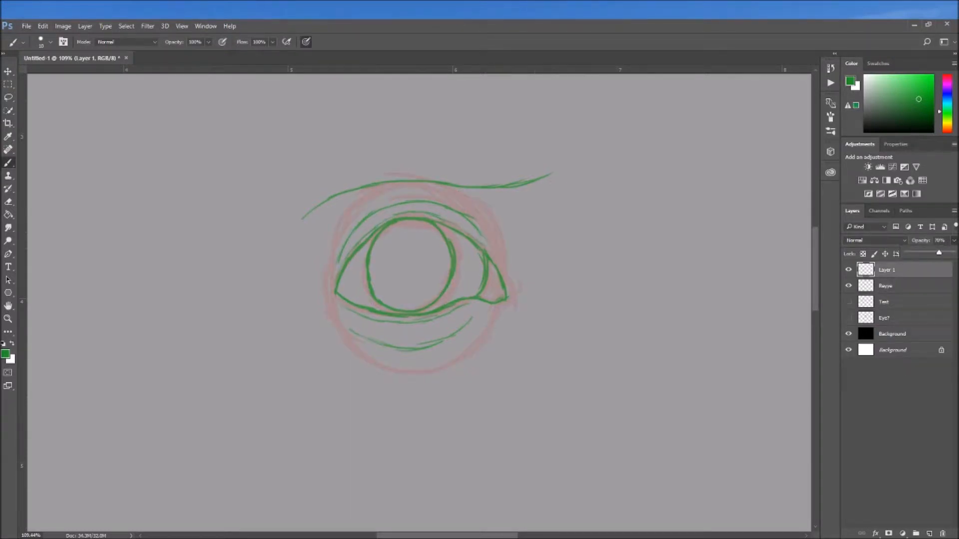
Add a new layer on top and set up a 6 px brush with the default black color
click(930, 533)
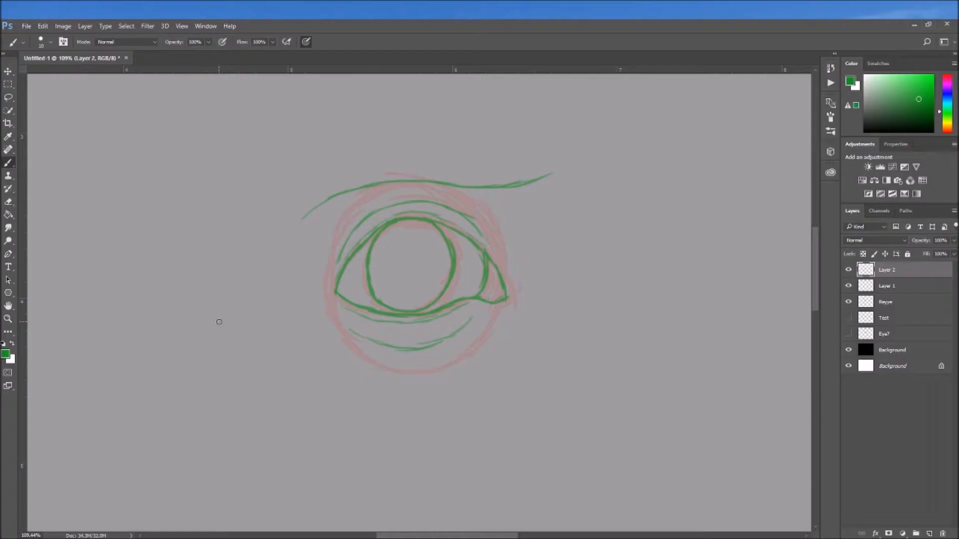
click(50, 43)
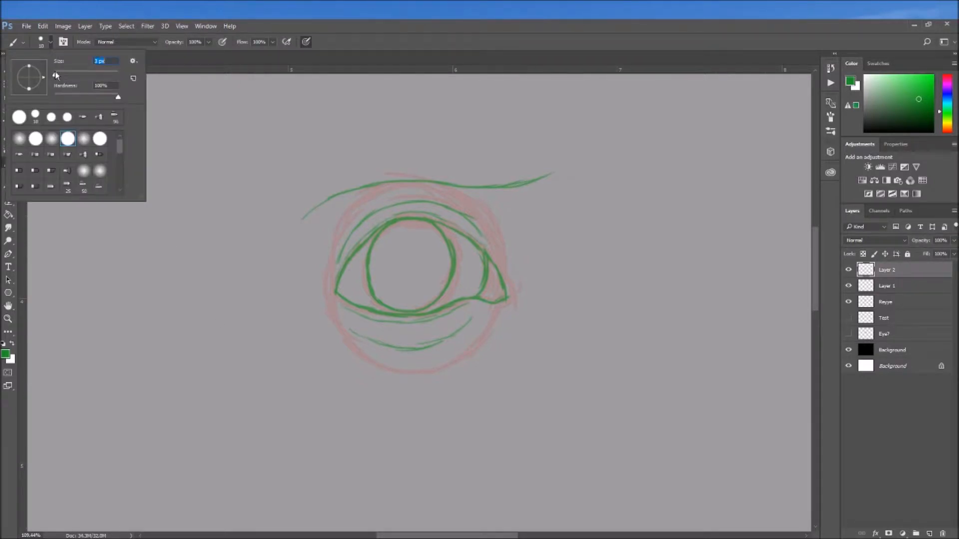
drag(56, 74, 56, 74)
click(450, 91)
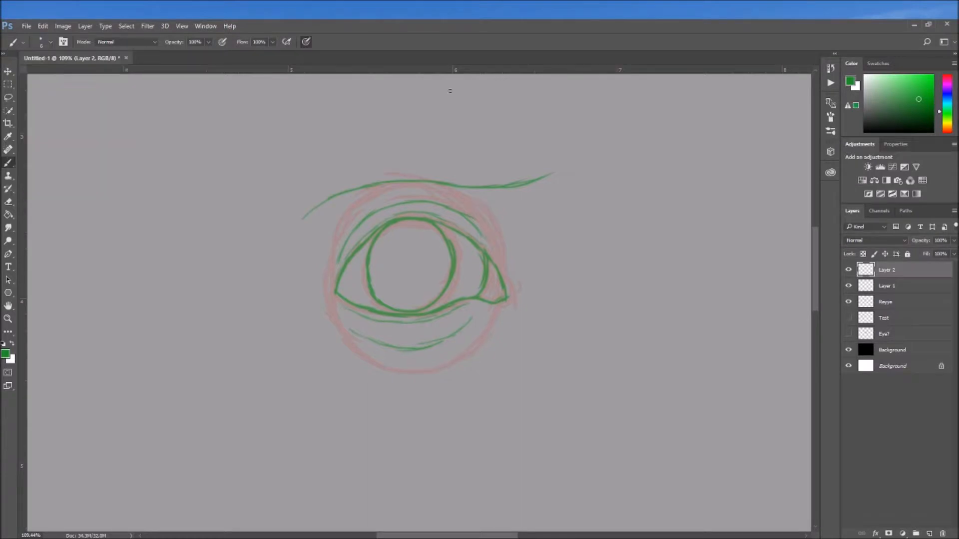
key(d)
scroll(384, 298, up, 5)
Rename the top layer Main_outline, the green sketch layer Outline_2 and the red sketch layer Outline_1
double_click(888, 270)
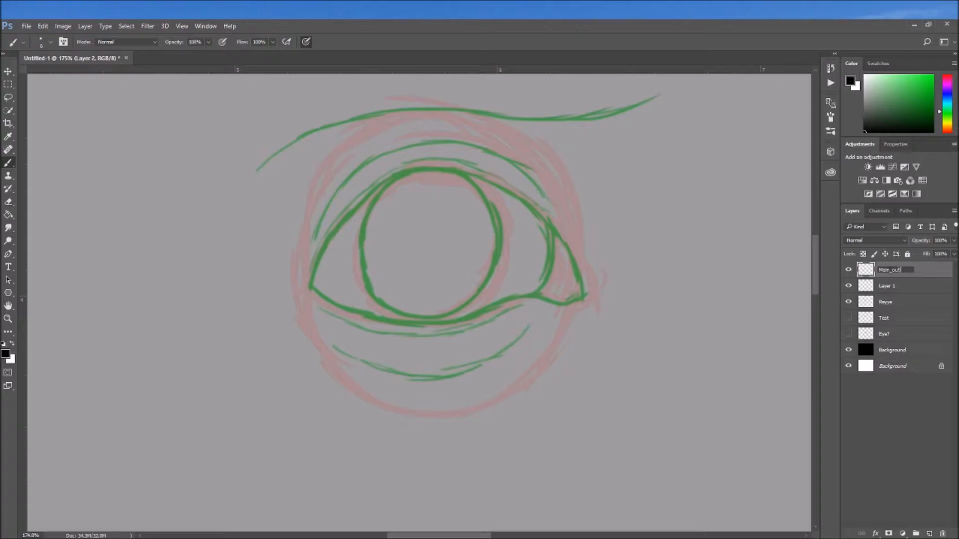
key(Return)
double_click(885, 287)
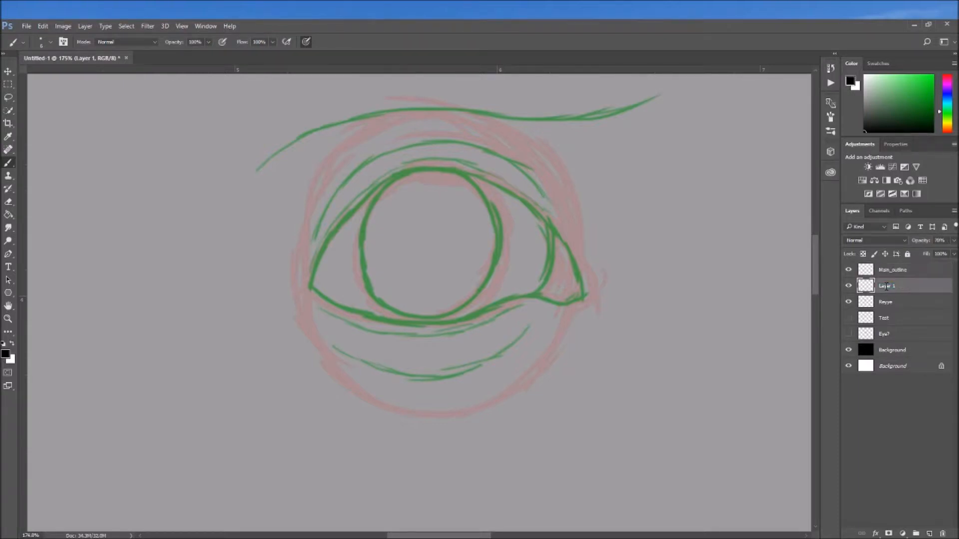
text(L)
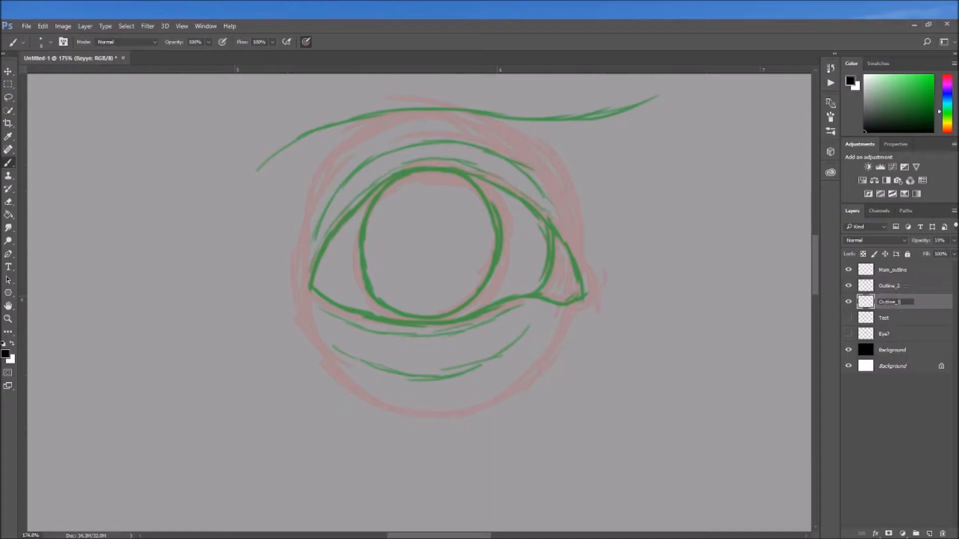
click(886, 304)
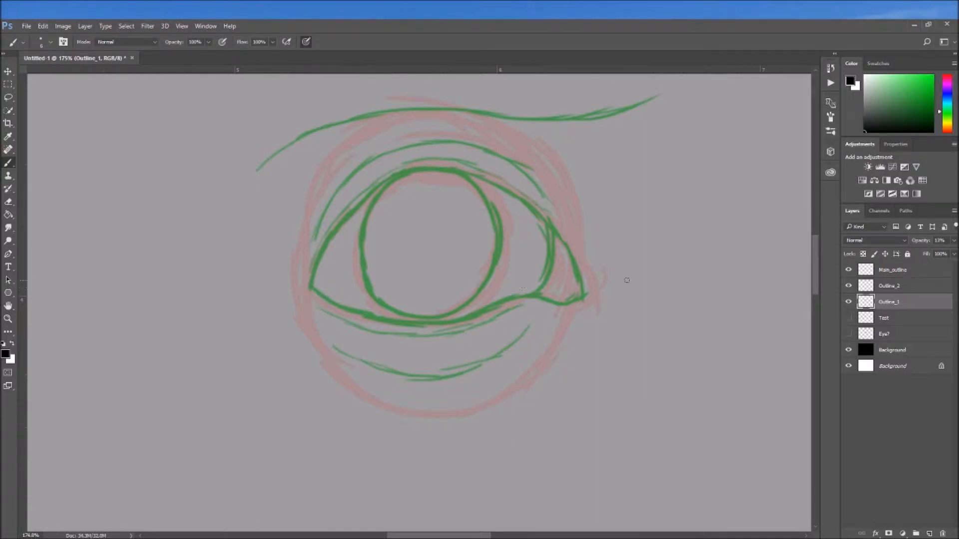
Trace the eye opening and the inner tear-duct corner in black on the Main_outline layer
click(899, 273)
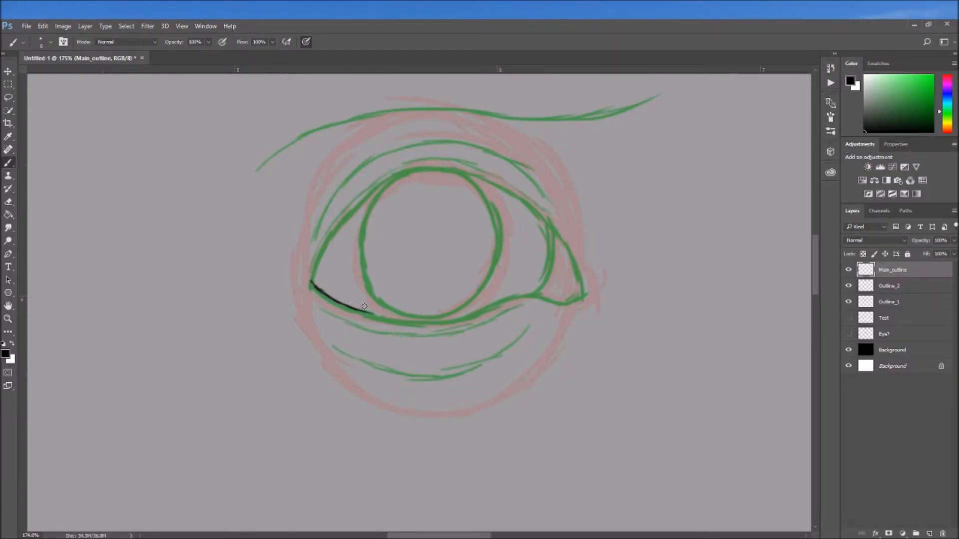
mouse_move(369, 314)
mouse_down()
mouse_move(455, 321)
mouse_move(532, 294)
mouse_up()
mouse_move(311, 283)
mouse_down()
mouse_move(330, 242)
mouse_move(550, 232)
mouse_move(534, 296)
mouse_up()
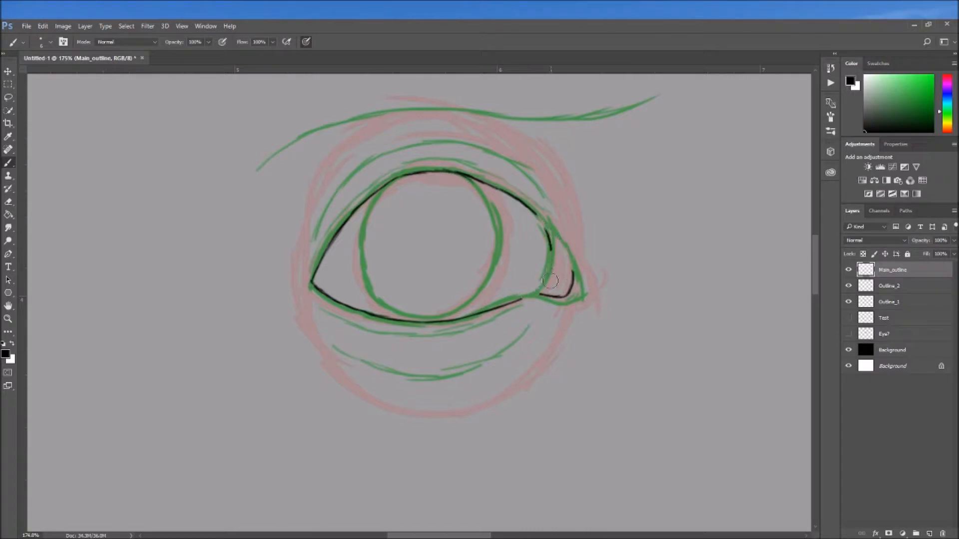
Draw the upper and lower lid creases, outer-corner wrinkles, inner-side contour curves and brow line in black
scroll(524, 230, left, 3)
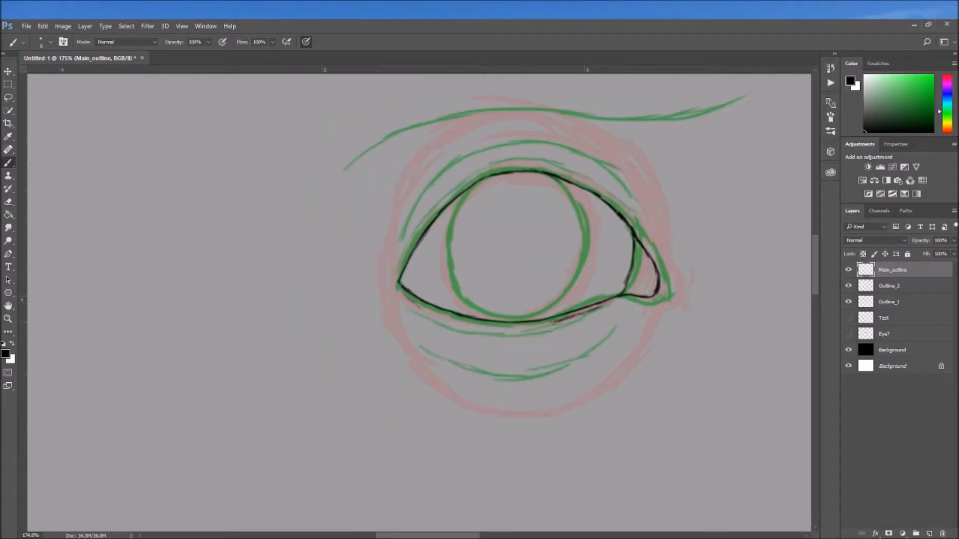
drag(426, 342, 614, 326)
mouse_move(402, 241)
mouse_down()
mouse_move(438, 177)
mouse_move(597, 165)
mouse_up()
drag(364, 275, 376, 278)
drag(643, 351, 578, 416)
drag(701, 320, 684, 396)
drag(529, 240, 521, 303)
mouse_move(359, 234)
mouse_down()
mouse_move(472, 175)
mouse_move(690, 162)
mouse_up()
Outline the iris circle in black inside the eye opening, undoing and redrawing the unsatisfactory strokes
drag(549, 279, 508, 223)
drag(416, 203, 510, 302)
key(ctrl+z)
mouse_move(472, 181)
mouse_down()
mouse_move(504, 307)
mouse_move(523, 204)
mouse_up()
key(ctrl+z)
drag(509, 303, 472, 182)
Add a layer named Iris and start filling the iris circle with light gray
click(929, 534)
double_click(883, 285)
text(Iris)
click(864, 93)
mouse_move(472, 227)
mouse_down()
mouse_move(450, 282)
mouse_move(452, 207)
mouse_move(470, 199)
mouse_up()
Adjust the black Background layer's opacity to give a medium-gray backdrop
click(910, 367)
click(954, 240)
drag(924, 252, 937, 253)
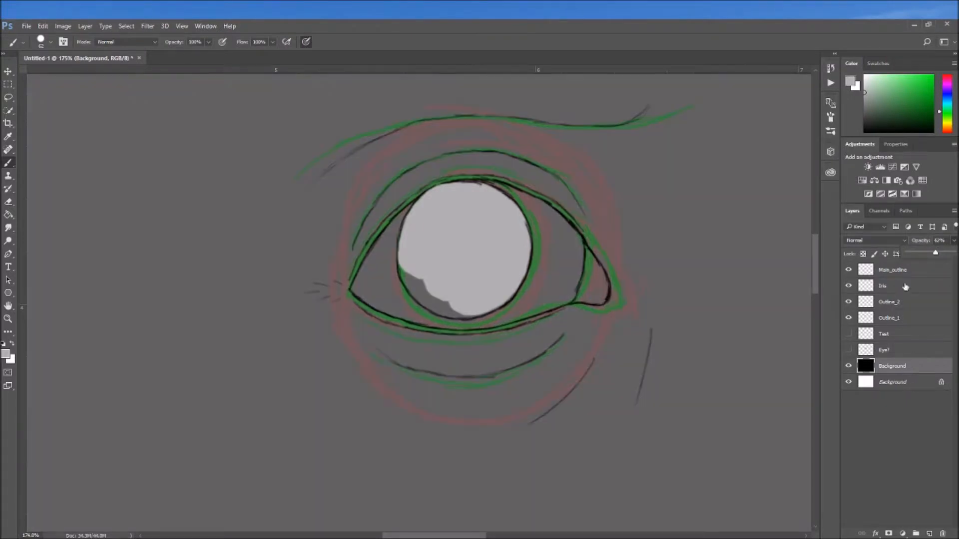
click(929, 253)
click(930, 252)
Finish the light gray fill on the Iris layer and paint a round black pupil on a new layer above it
click(906, 289)
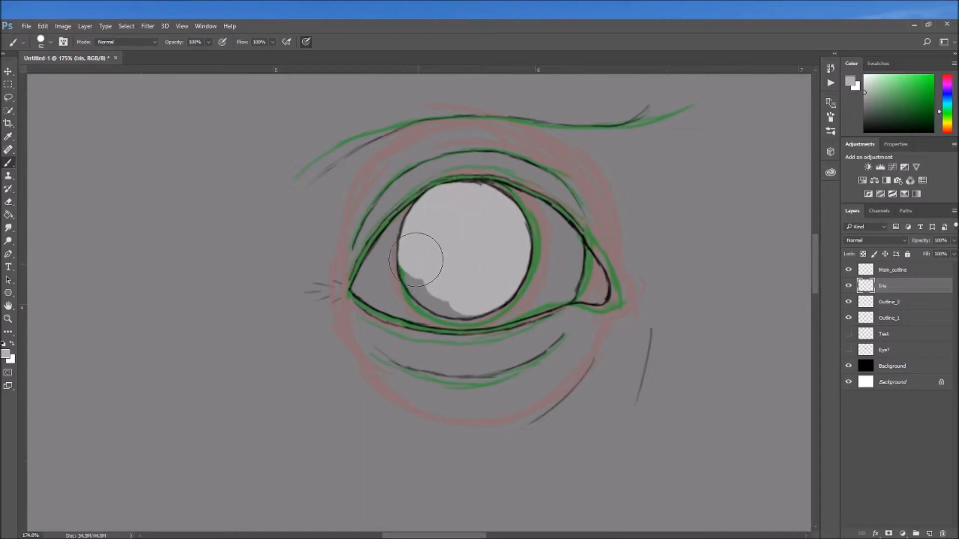
drag(407, 267, 428, 283)
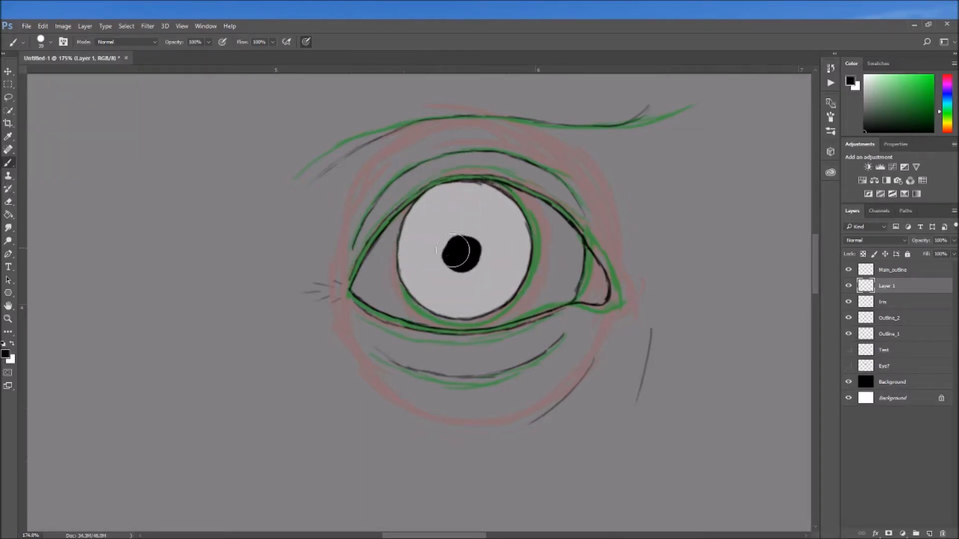
mouse_move(454, 251)
mouse_down()
mouse_move(452, 230)
mouse_move(439, 209)
mouse_up()
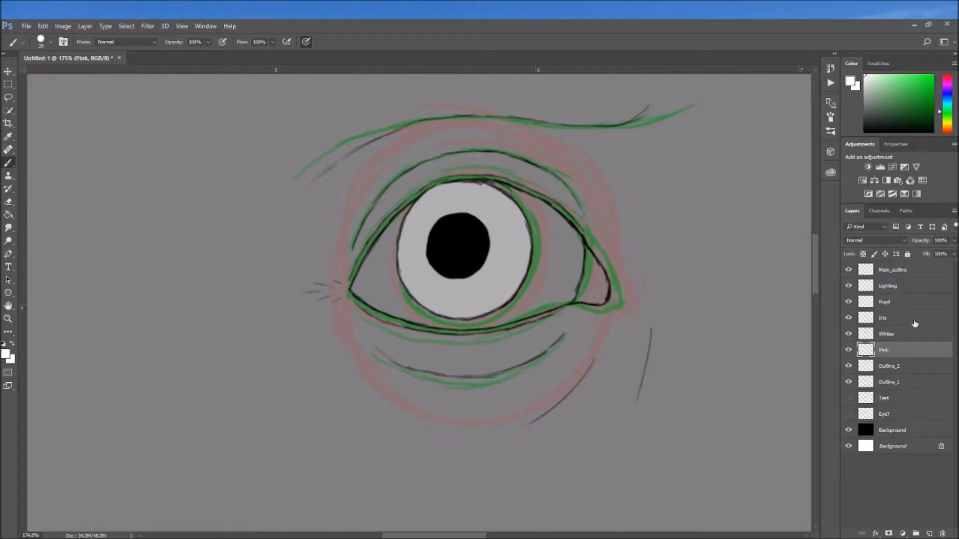
Paint the eyeball around the iris white on the Whites layer and sample the iris gray with the Iris layer active
click(909, 333)
mouse_move(464, 322)
mouse_down()
mouse_move(559, 287)
mouse_move(407, 215)
mouse_move(417, 280)
mouse_up()
click(907, 318)
alt+click(515, 269)
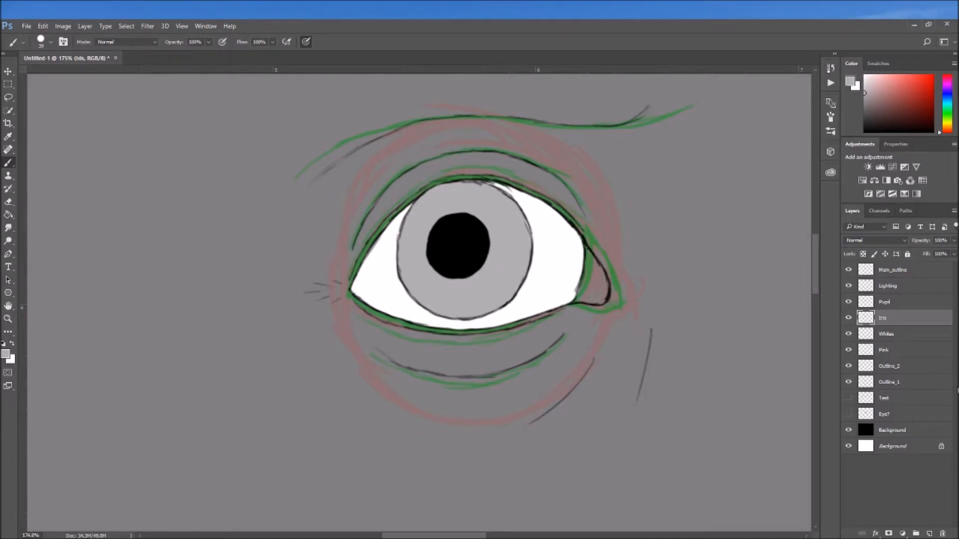
Select the eye whites with Quick Selection and darken both corners in black on a shading layer, reducing its opacity to under 10%
click(890, 335)
key(w)
drag(556, 293, 384, 307)
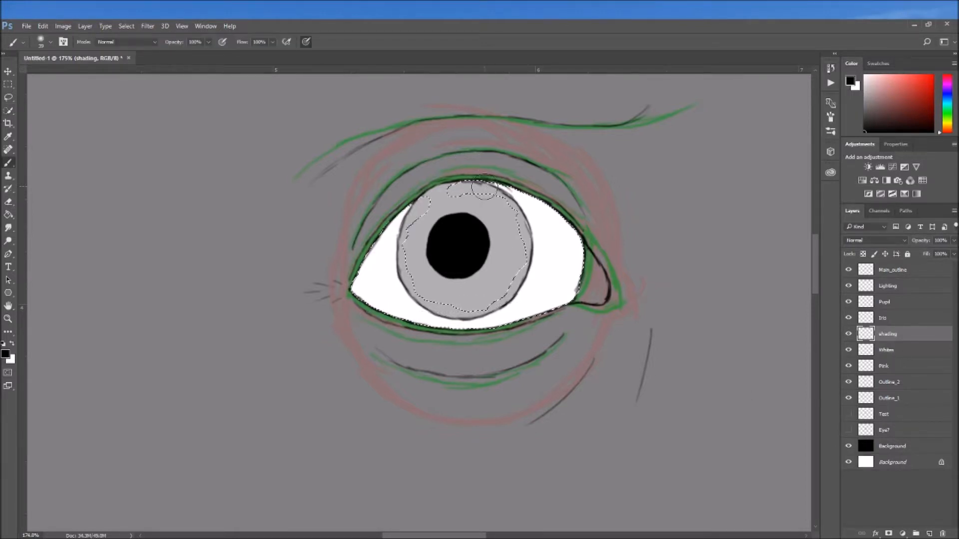
mouse_move(533, 199)
mouse_down()
mouse_move(559, 220)
mouse_move(589, 271)
mouse_move(568, 230)
mouse_move(530, 197)
mouse_move(581, 257)
mouse_move(552, 218)
mouse_move(576, 296)
mouse_move(563, 216)
mouse_move(549, 345)
mouse_move(572, 280)
mouse_move(551, 317)
mouse_move(525, 337)
mouse_move(518, 326)
mouse_move(556, 305)
mouse_move(520, 331)
mouse_move(568, 253)
mouse_move(557, 319)
mouse_move(553, 207)
mouse_move(574, 326)
mouse_move(387, 312)
mouse_move(389, 326)
mouse_move(374, 263)
mouse_move(381, 235)
mouse_move(413, 200)
mouse_move(382, 238)
mouse_move(411, 206)
mouse_move(374, 271)
mouse_move(383, 318)
mouse_move(368, 278)
mouse_up()
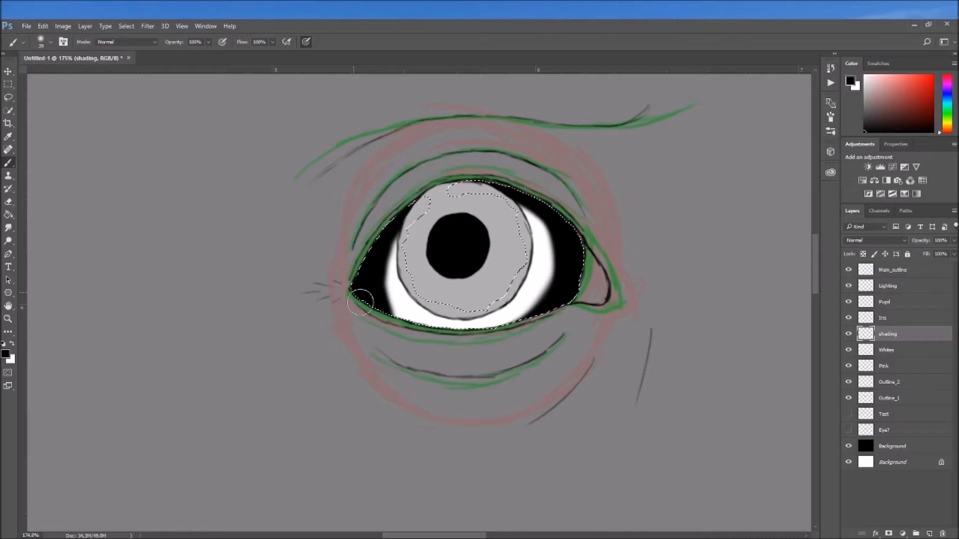
click(954, 240)
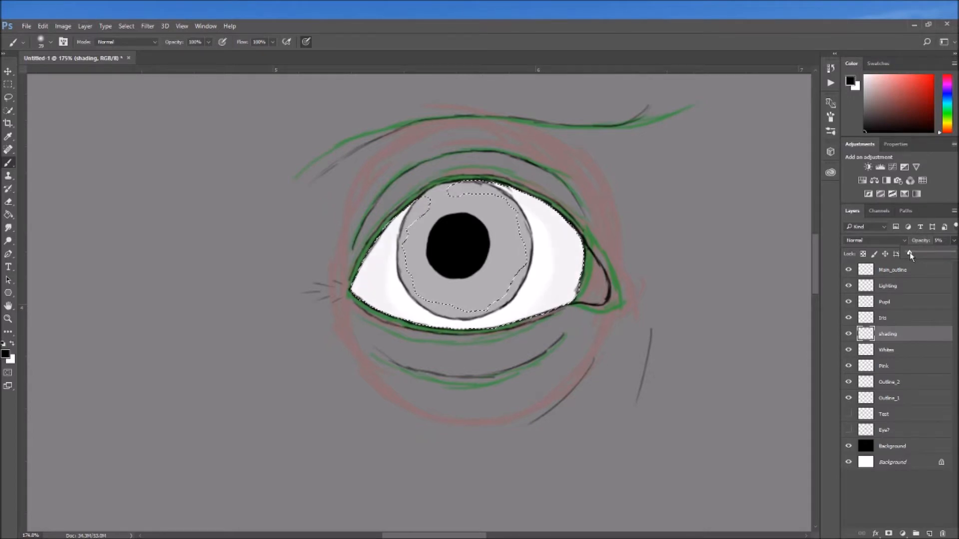
Add a new layer, paint narrower black shadows along both sides of the eye whites, and lower its opacity
click(930, 534)
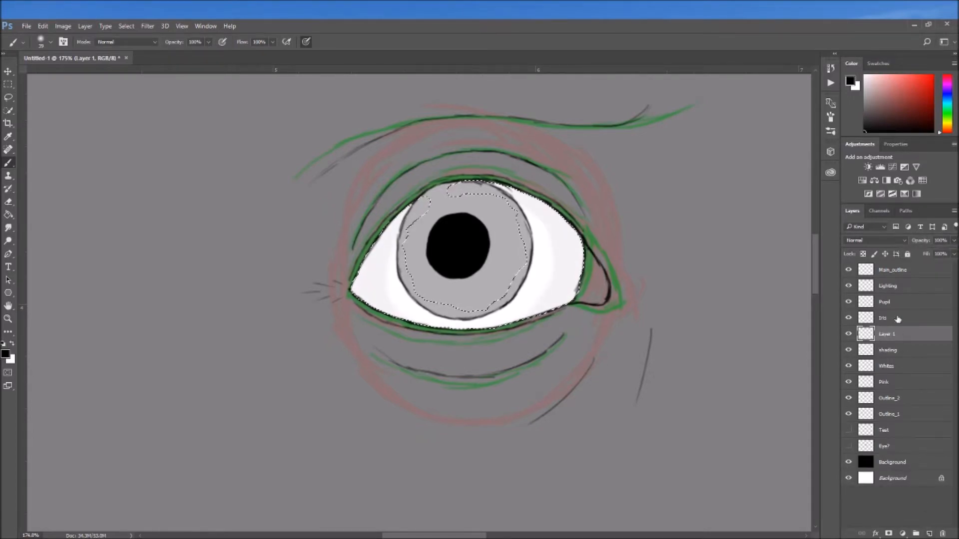
double_click(890, 334)
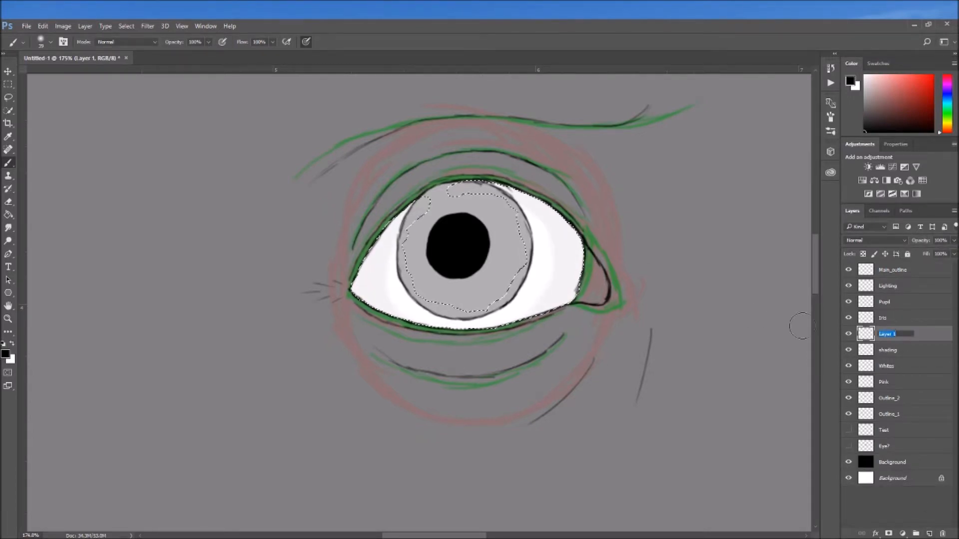
key(Return)
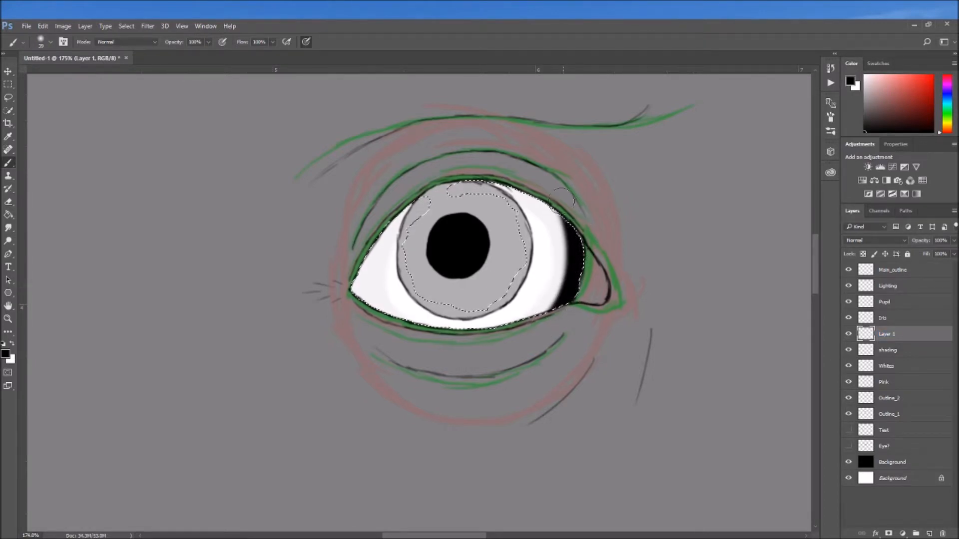
mouse_move(557, 213)
mouse_down()
mouse_move(489, 181)
mouse_move(347, 245)
mouse_move(414, 201)
mouse_move(351, 279)
mouse_move(376, 309)
mouse_up()
drag(928, 242, 891, 242)
Add another layer with black shading at the outermost edges of the eye whites and lower its opacity
click(929, 534)
drag(367, 304, 360, 270)
drag(924, 241, 889, 241)
Add one more layer and merge all the eye-white shading layers into a single Shading layer
click(929, 534)
shift+click(899, 381)
right_click(898, 350)
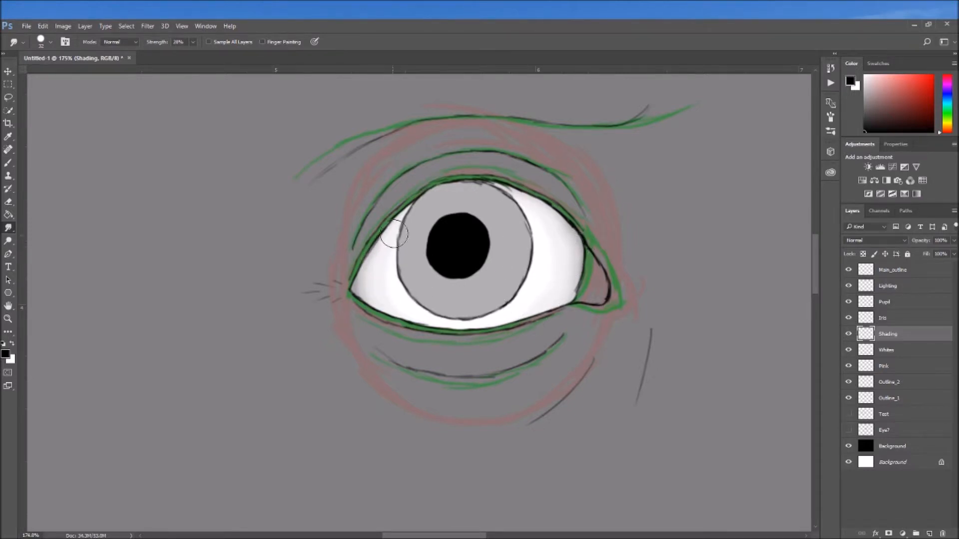
Darken the Whites layer with Hue/Saturation by setting Lightness to -5
click(904, 356)
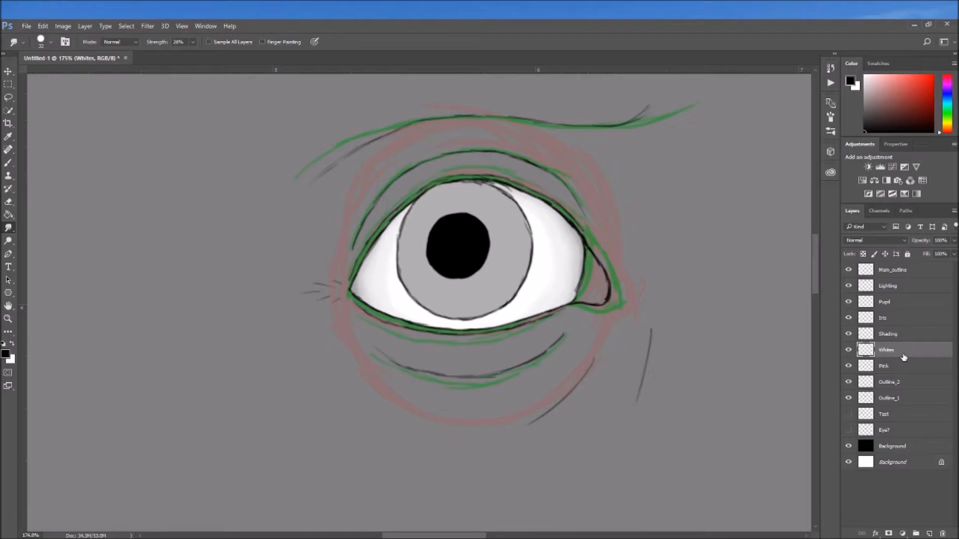
click(63, 26)
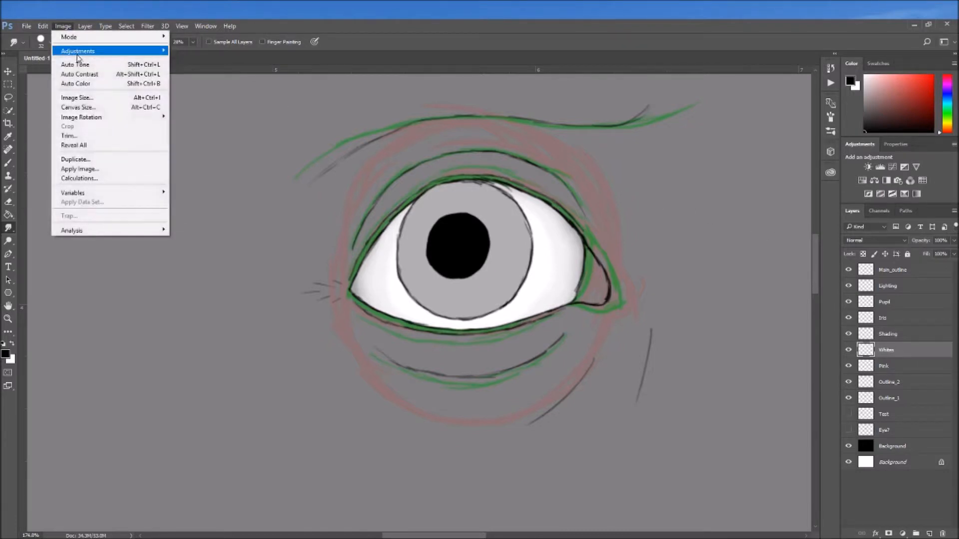
mouse_move(110, 51)
click(202, 105)
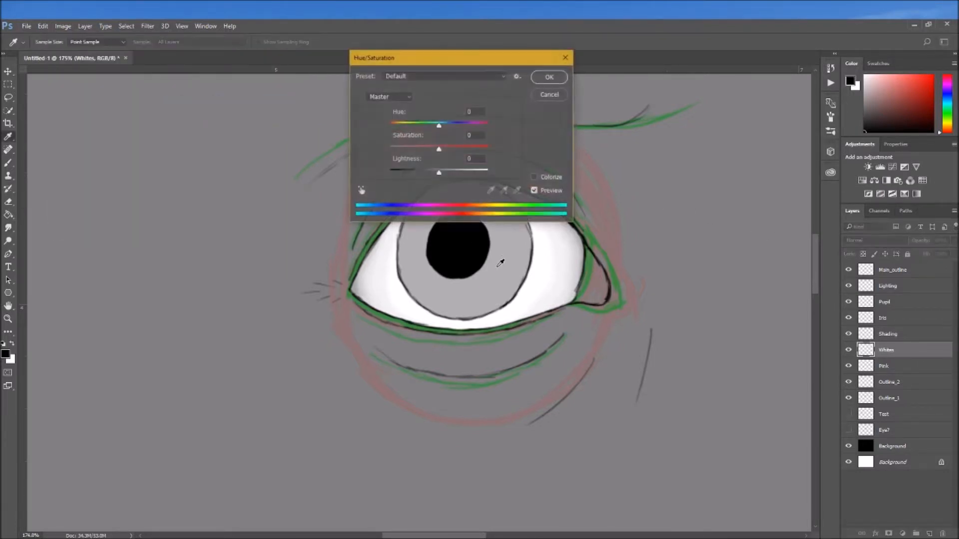
mouse_move(438, 172)
mouse_down()
mouse_move(415, 176)
mouse_move(484, 175)
mouse_move(438, 177)
mouse_up()
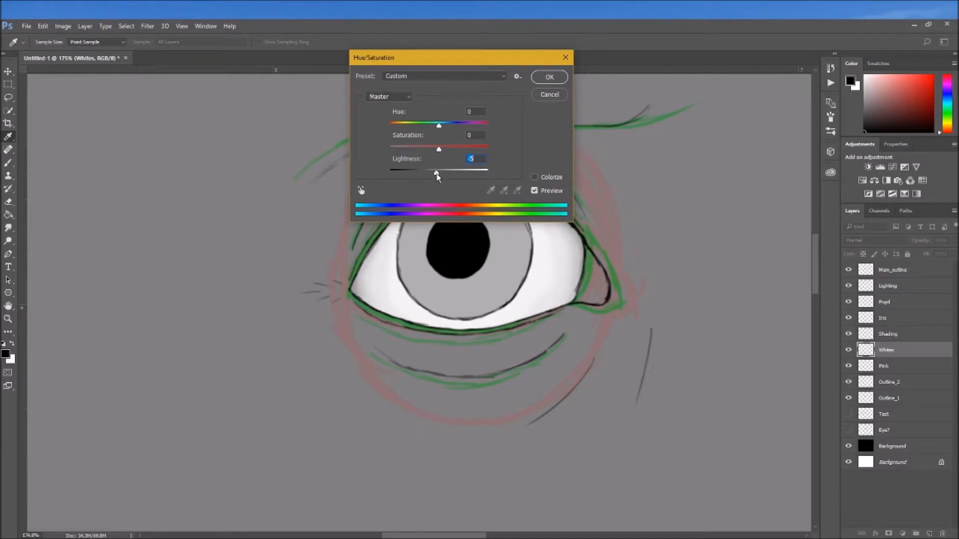
click(549, 77)
key(r)
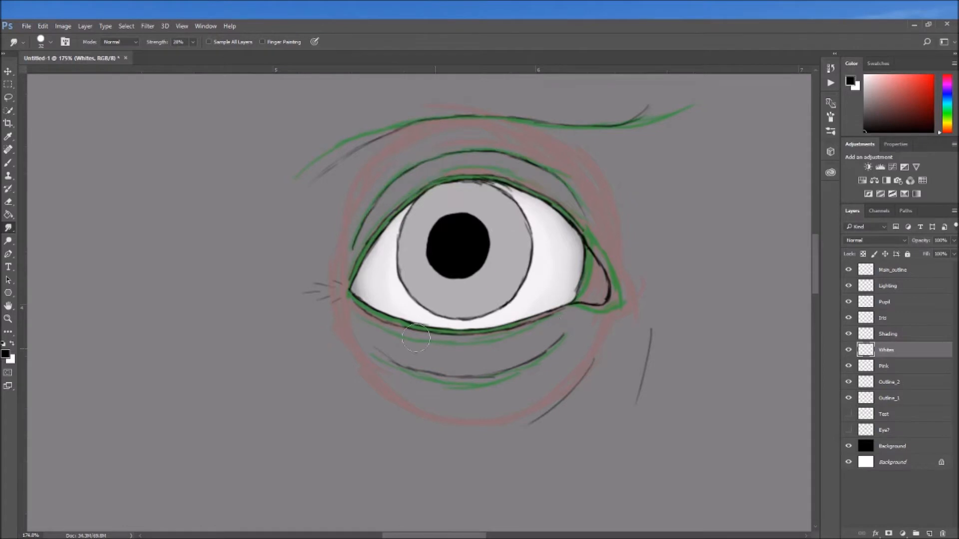
Add a new layer directly above the Iris layer and name it Shading
click(879, 339)
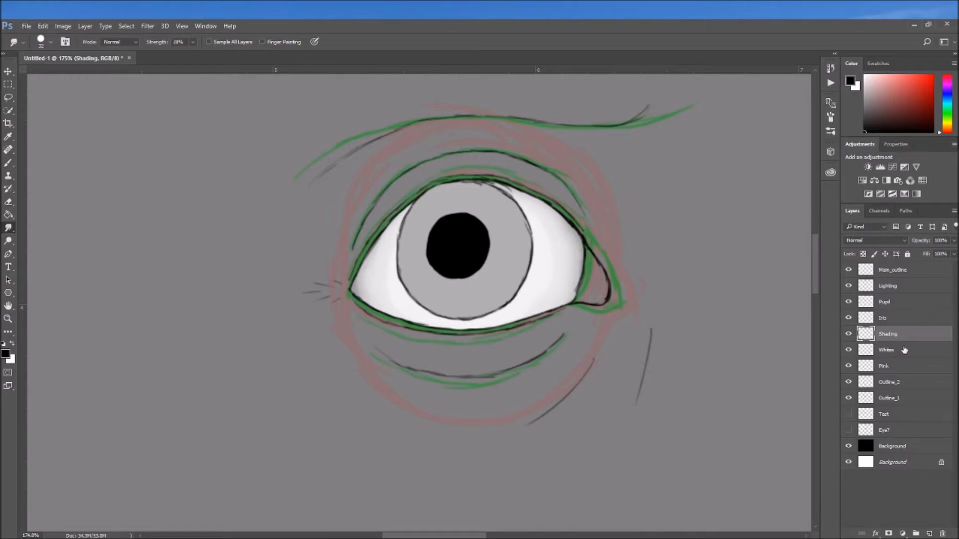
shift+click(904, 349)
click(889, 320)
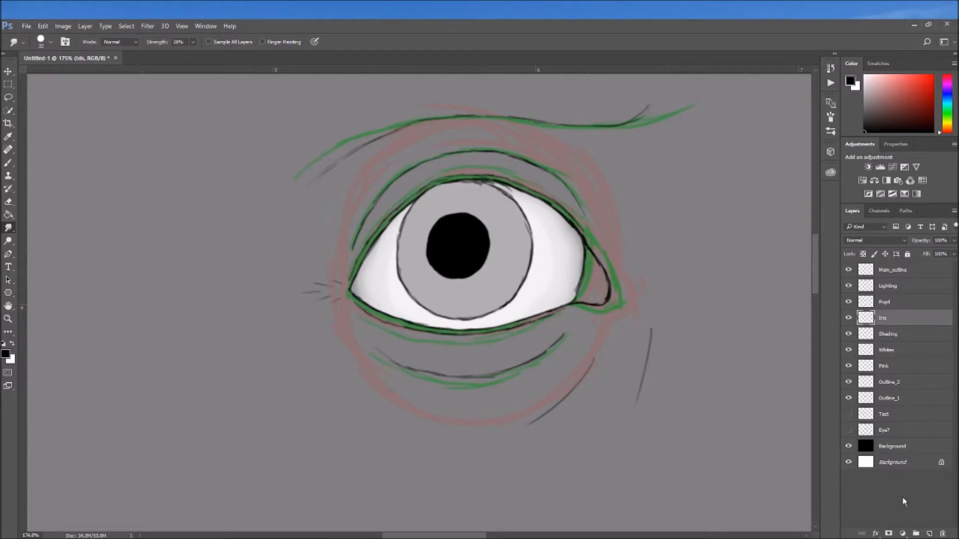
click(930, 534)
double_click(886, 319)
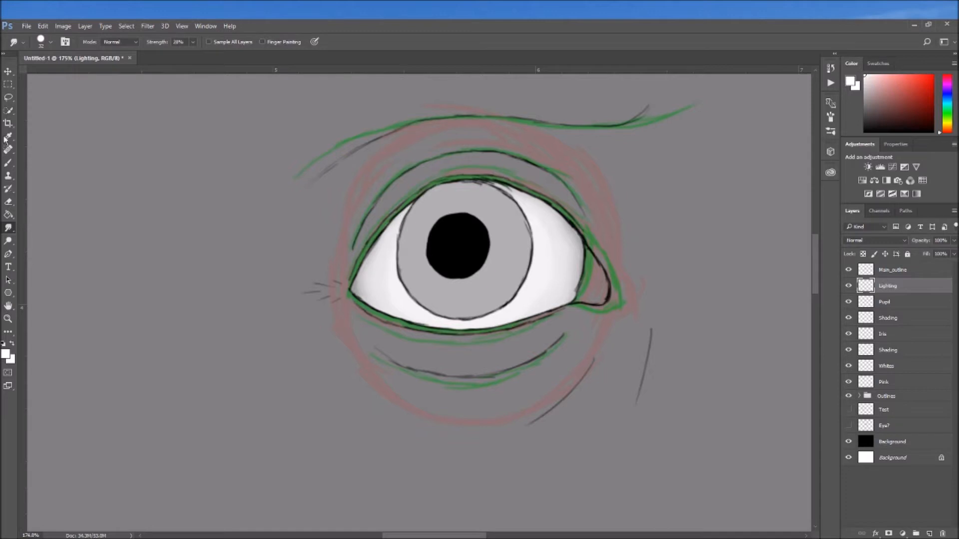
Paint soft white highlights over the pupil and lower iris with a 21% opacity brush, and move the Lighting layer above Main_outline
click(7, 162)
drag(208, 43, 172, 56)
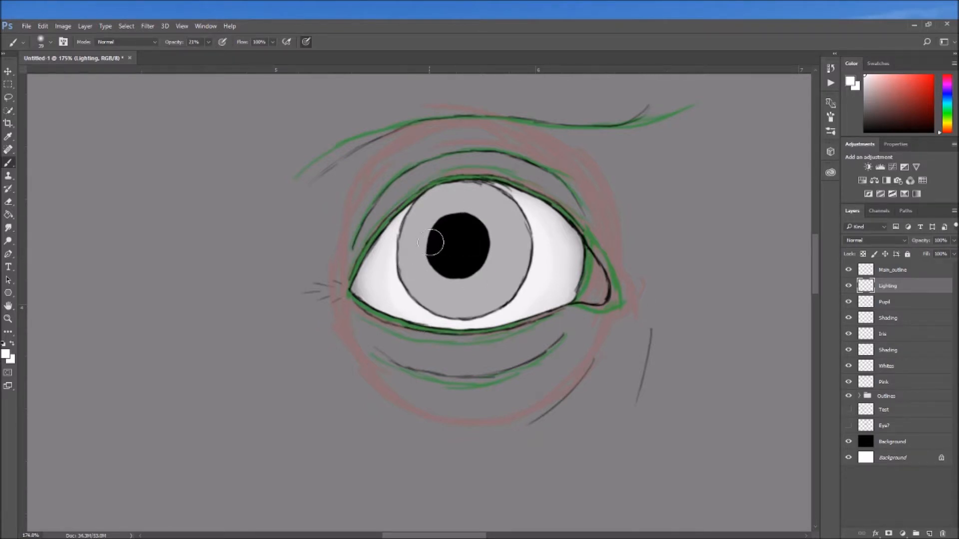
click(208, 42)
drag(424, 237, 462, 214)
mouse_move(492, 295)
mouse_down()
mouse_move(445, 293)
mouse_move(550, 292)
mouse_up()
drag(888, 286, 888, 265)
drag(445, 220, 430, 240)
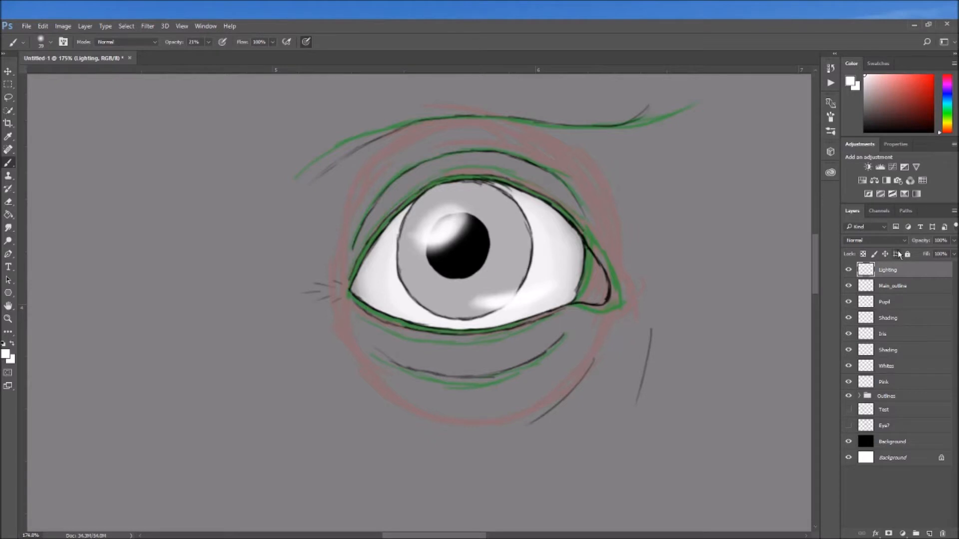
Test the Lighting layer's opacity and try smudging the highlight over the pupil's upper edge
click(953, 240)
drag(951, 252, 952, 253)
click(8, 228)
drag(399, 223, 438, 227)
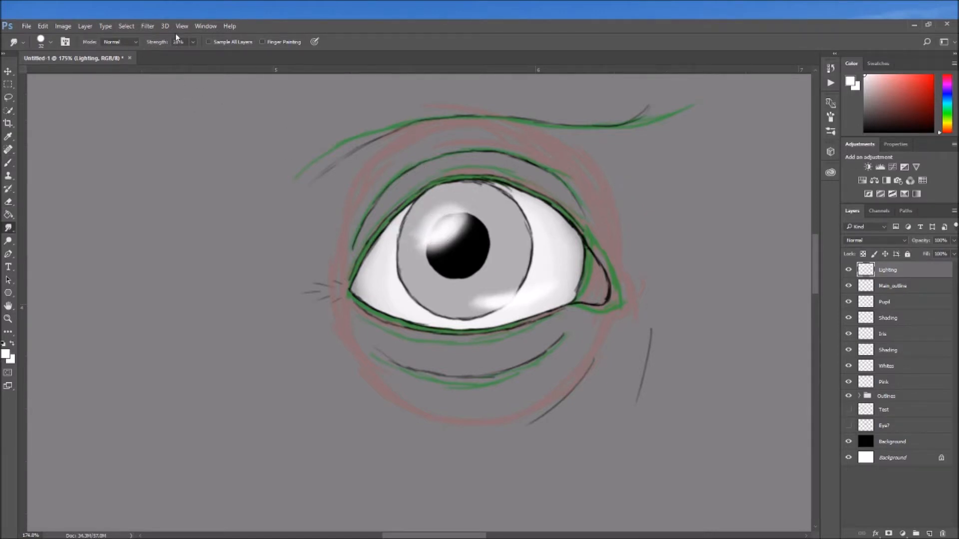
Delete the latest smudge strokes from the history
click(831, 67)
click(760, 147)
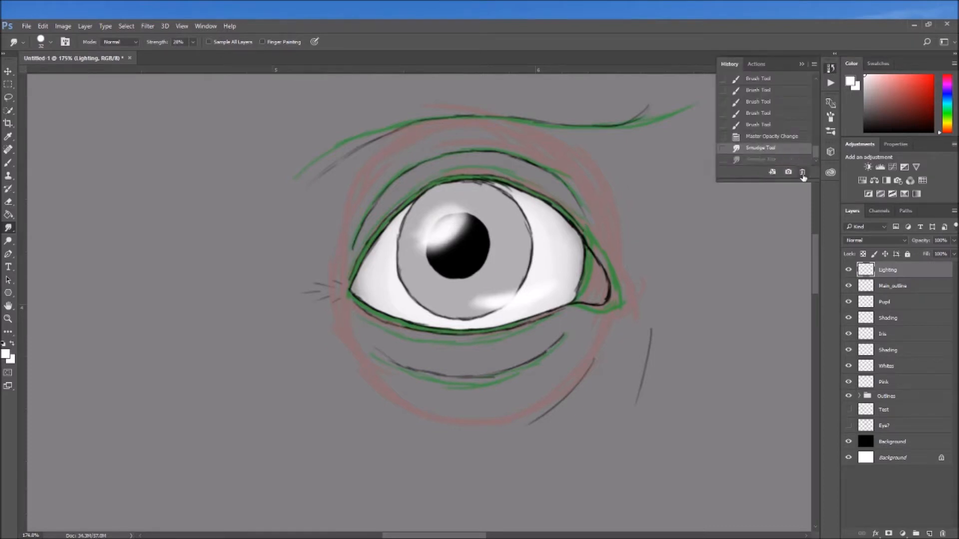
click(802, 171)
Soften the white highlight over the pupil's upper edge with the Smudge tool
click(464, 215)
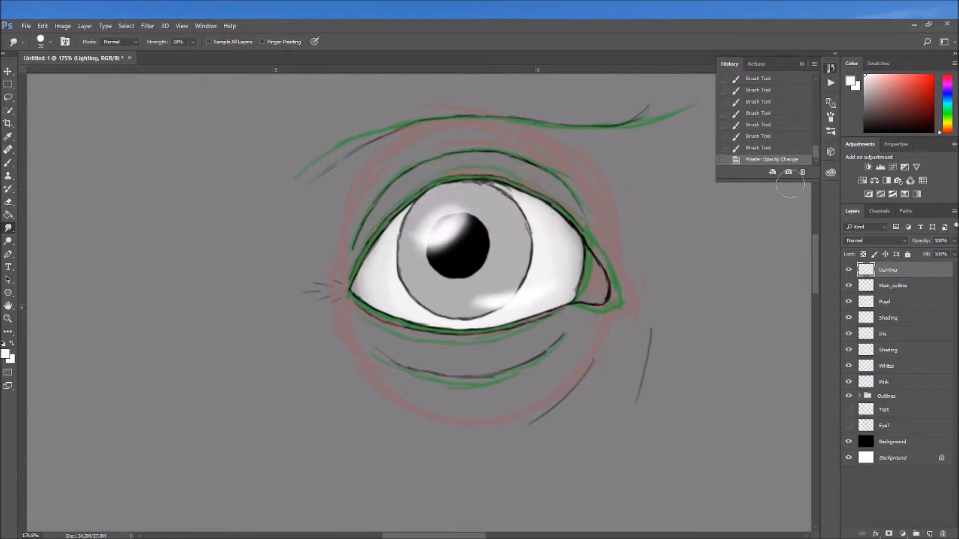
click(831, 70)
drag(434, 229, 452, 216)
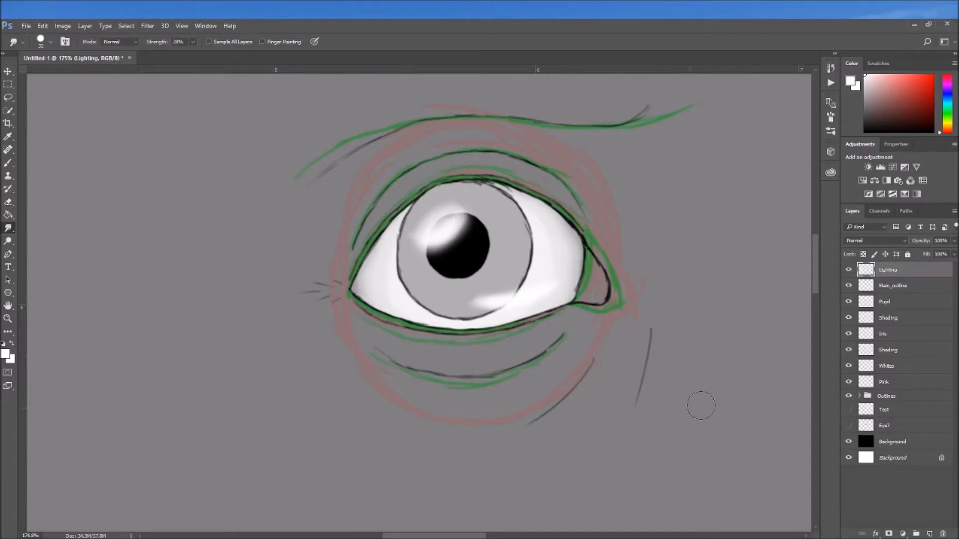
Try a lower opacity on the Main_outline layer and restore it to 100%
click(914, 291)
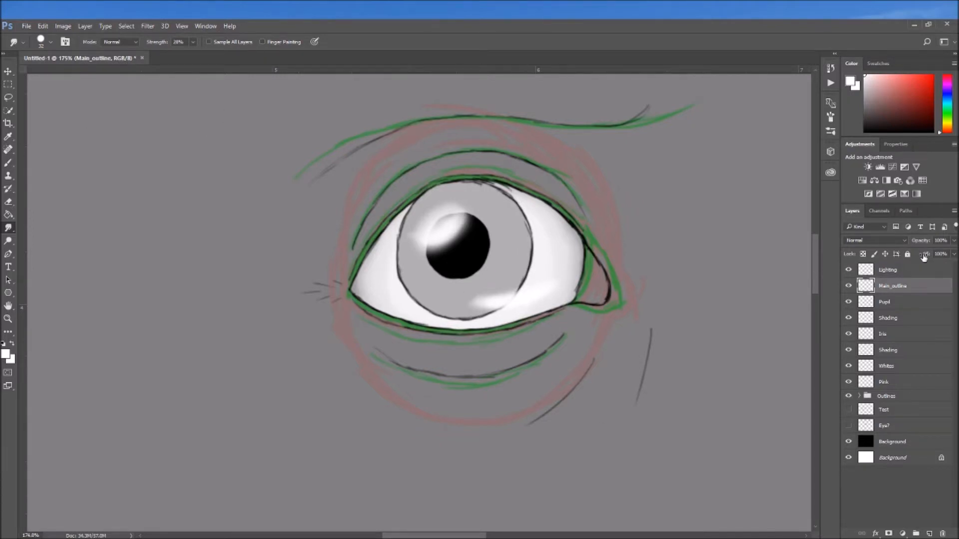
click(954, 240)
drag(931, 251, 956, 252)
click(954, 243)
Select the whole iris area on the Iris layer with the Quick Selection tool
click(899, 305)
click(903, 337)
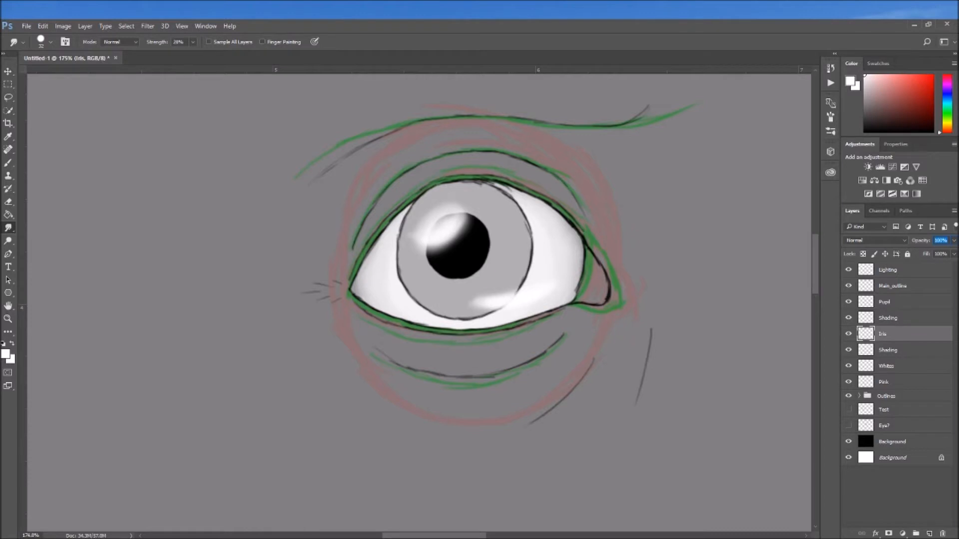
click(9, 110)
drag(502, 306, 517, 230)
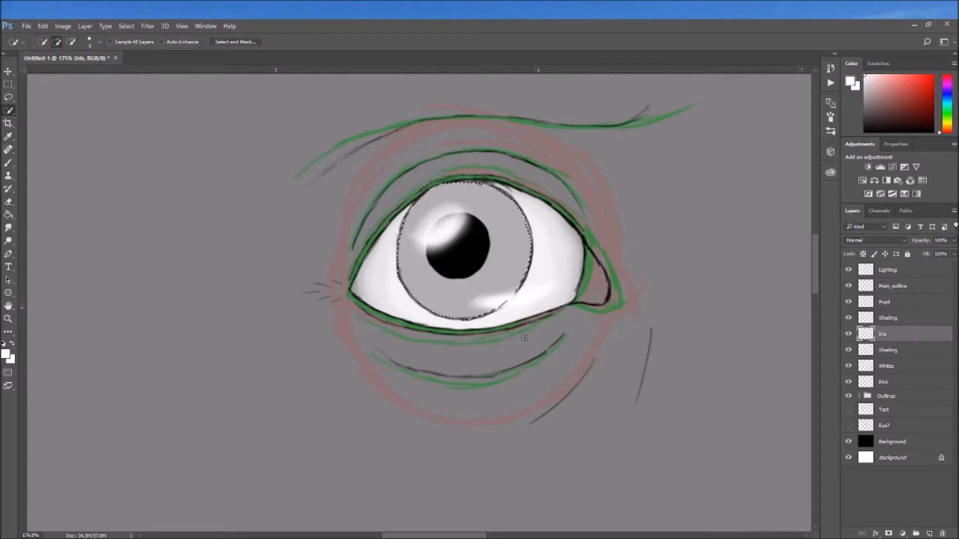
right_click(499, 280)
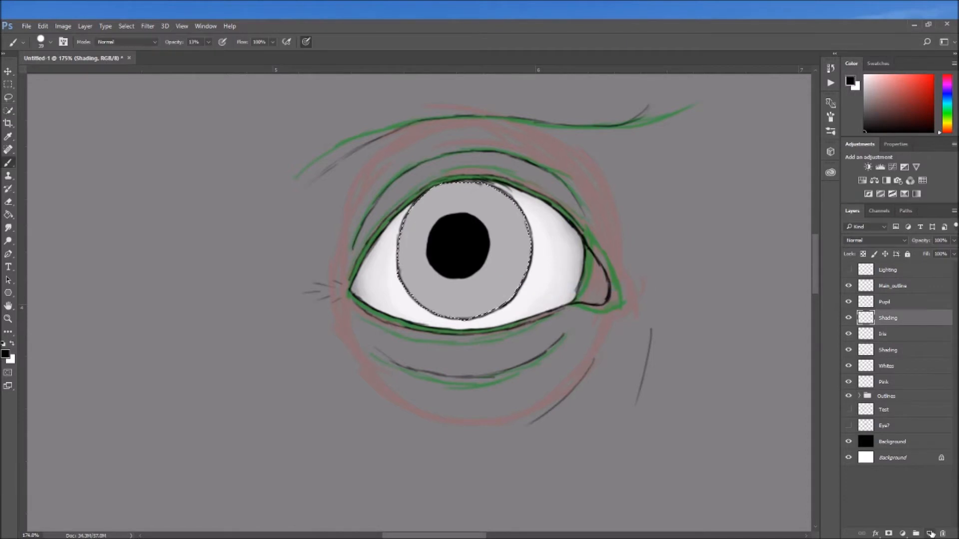
Add a layer named Details, place it between Iris and its Shading layer, and make that Shading layer active
click(930, 534)
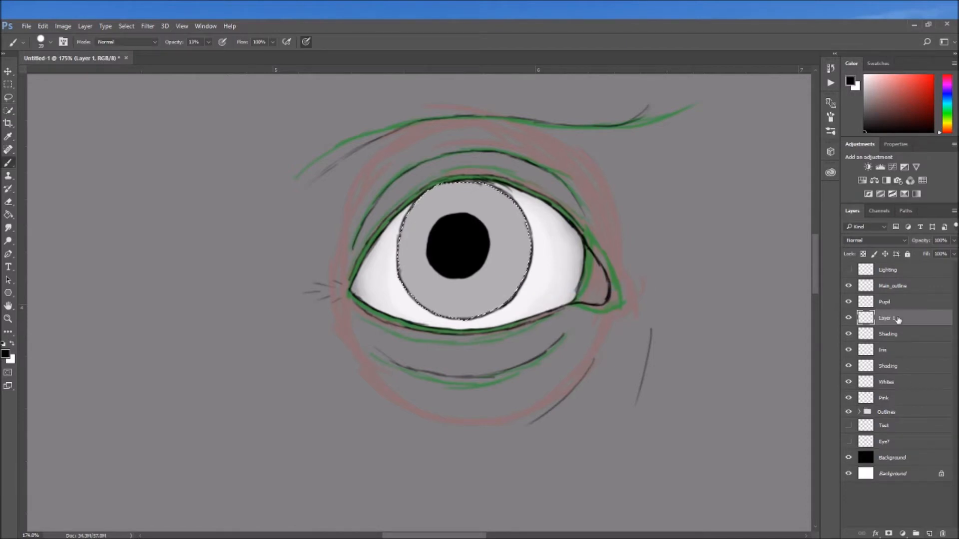
double_click(894, 318)
text(Details)
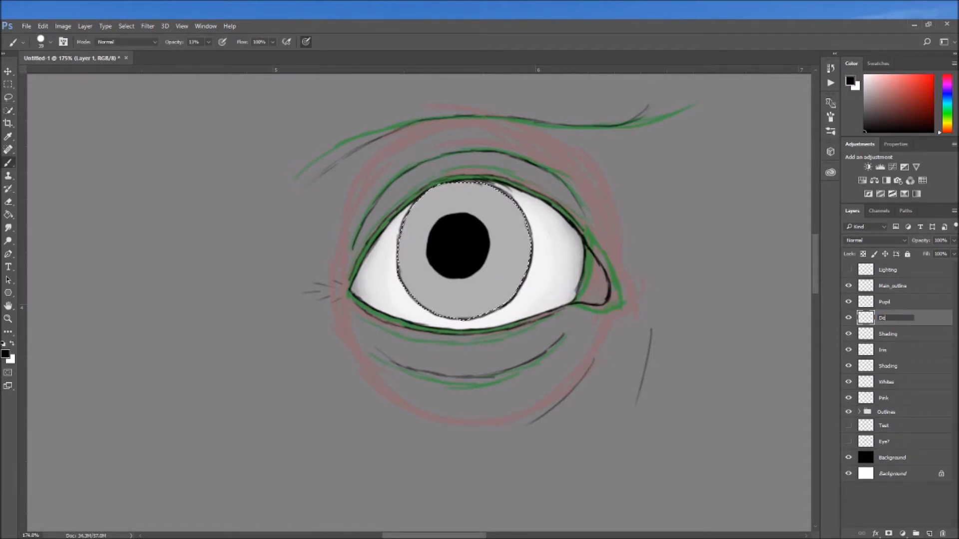
key(Return)
drag(892, 322, 892, 341)
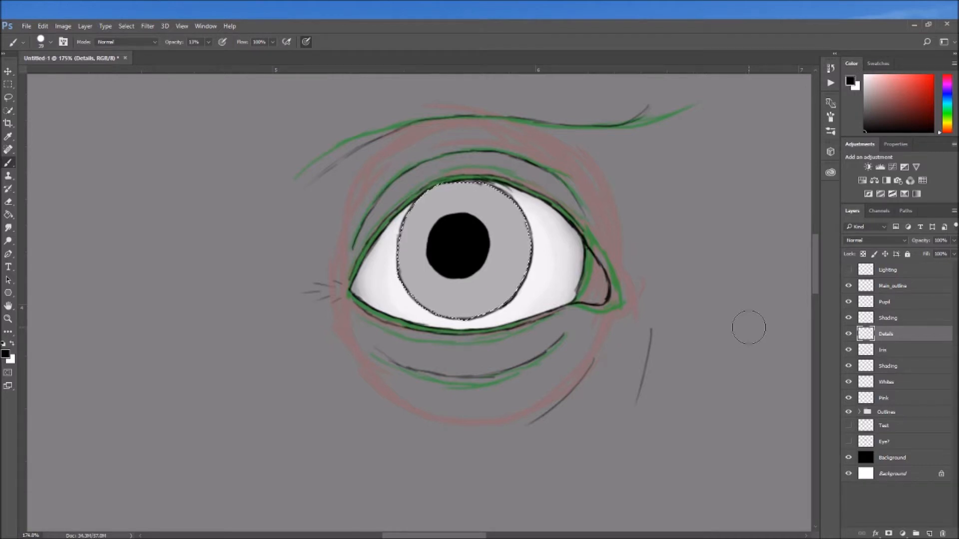
click(907, 320)
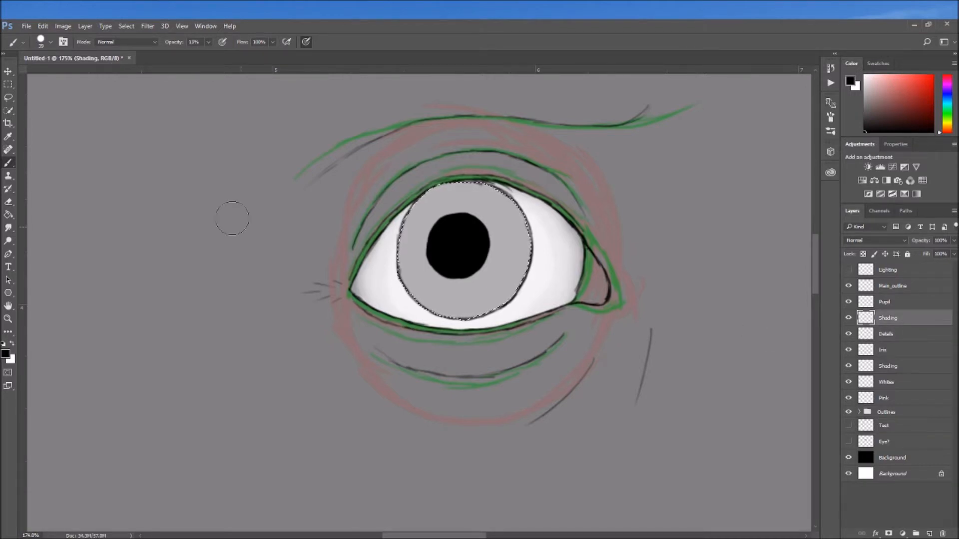
Shade the iris softly around the pupil and along its rim in black with a soft 39 px brush
click(50, 43)
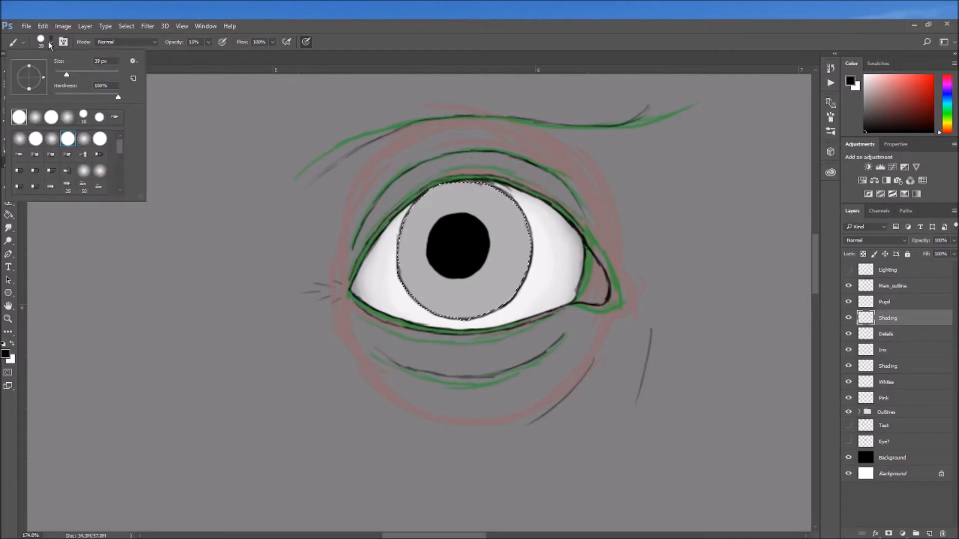
click(54, 134)
click(222, 69)
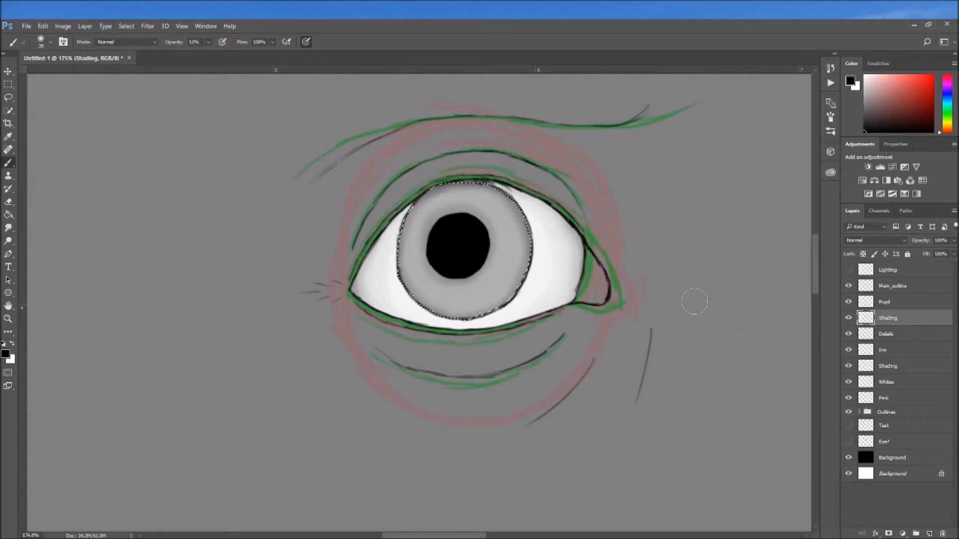
Paint dark radial streaks across the iris on the Details layer with a hard 17 px brush at 24% opacity
click(899, 333)
click(50, 43)
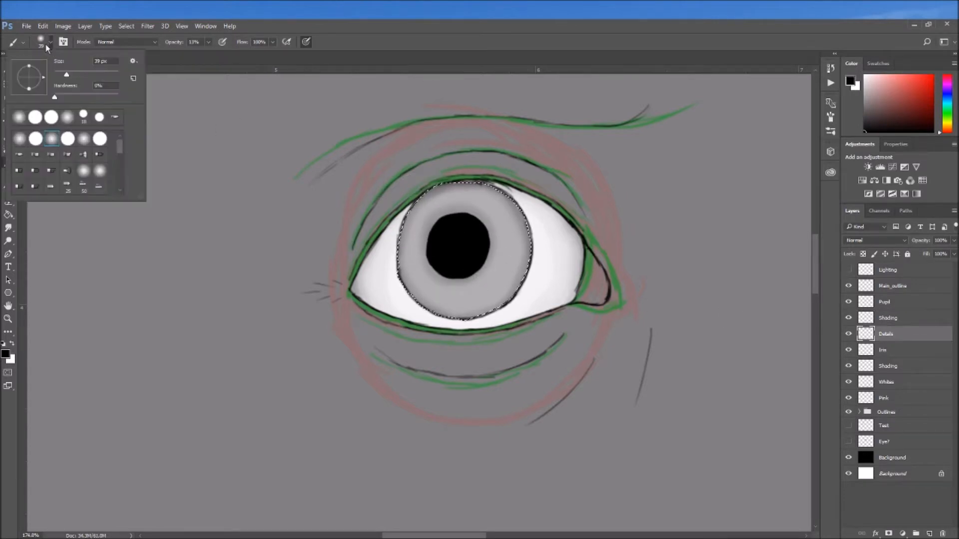
click(35, 117)
click(187, 66)
click(209, 42)
drag(209, 54, 215, 54)
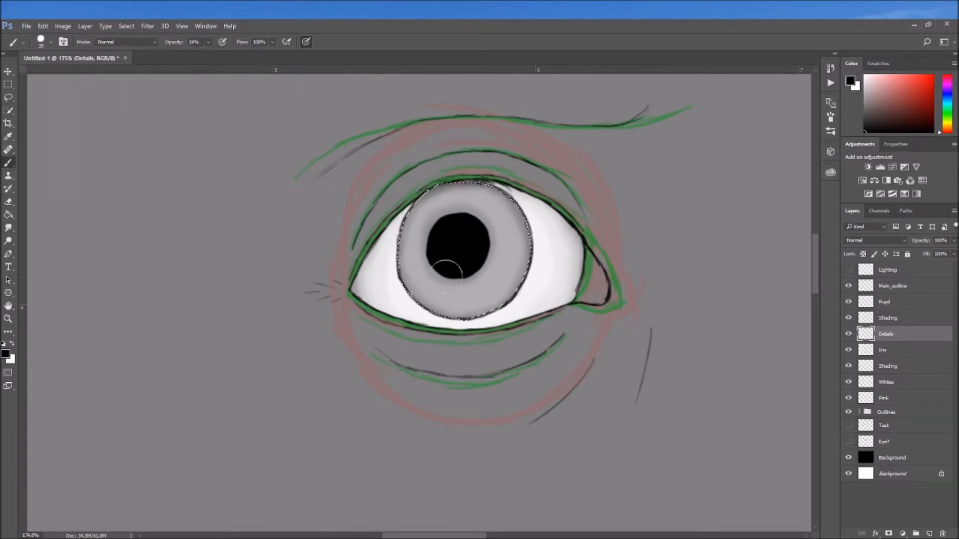
click(50, 42)
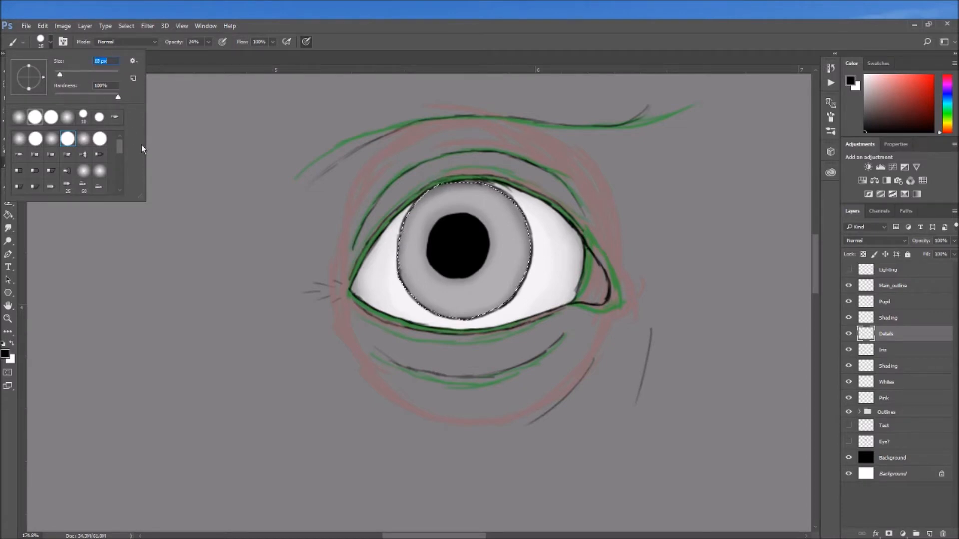
key(Return)
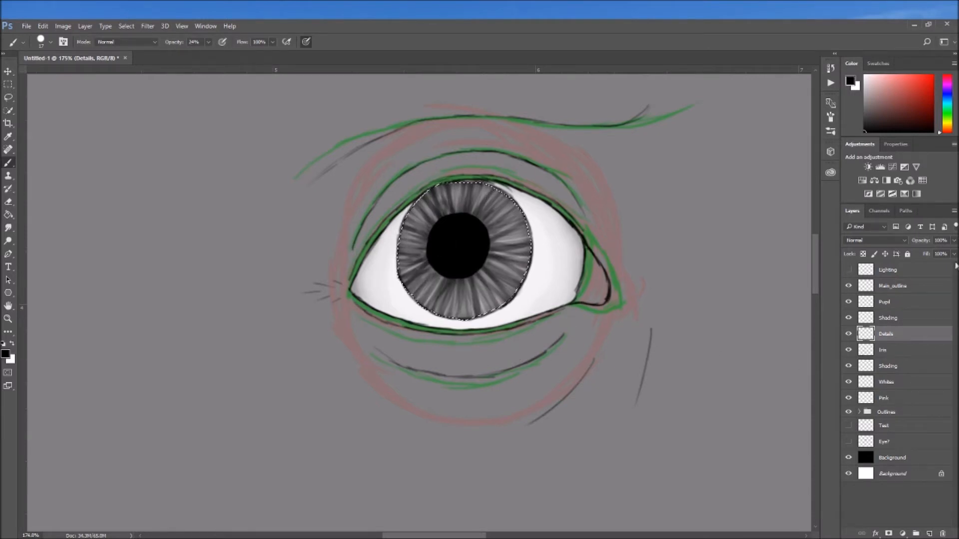
Lower the Details layer's opacity to 29%
click(954, 240)
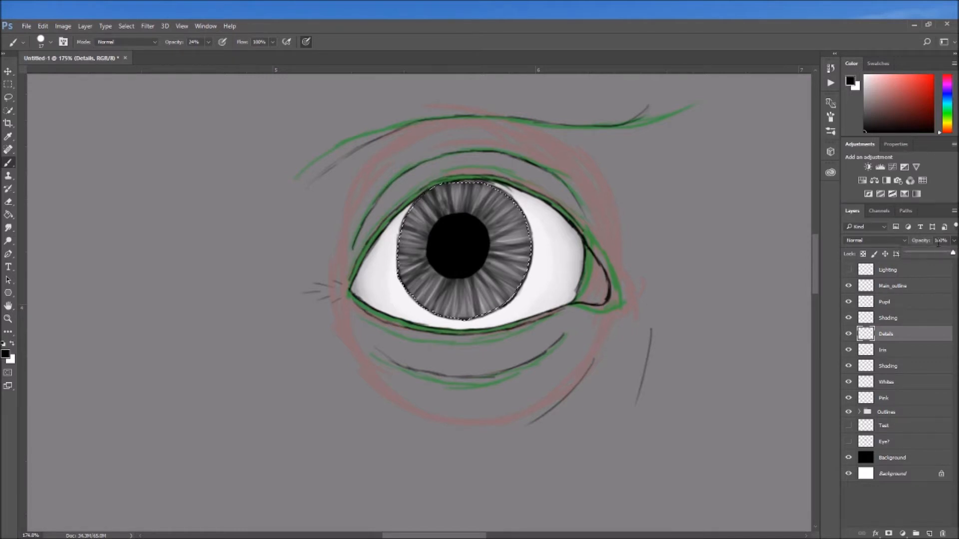
drag(953, 253, 936, 253)
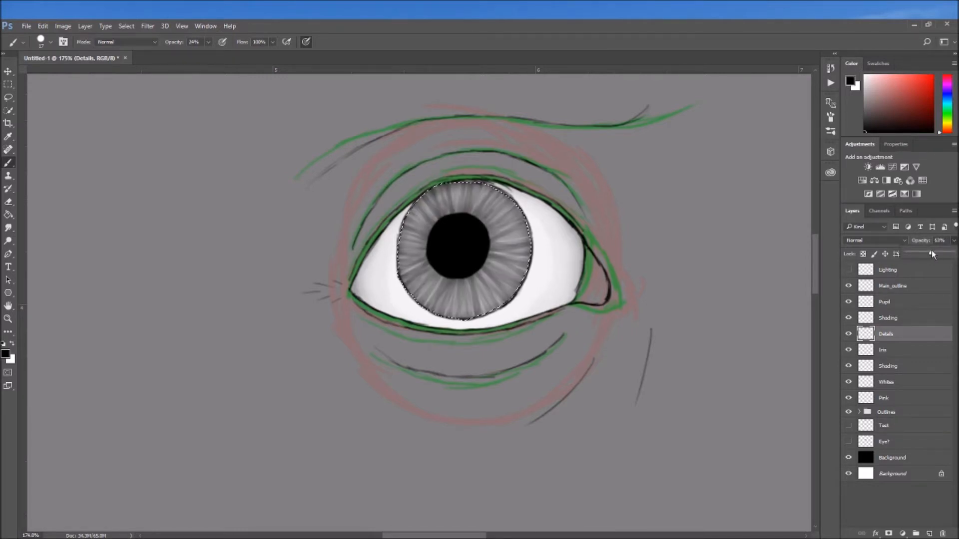
drag(923, 253, 920, 254)
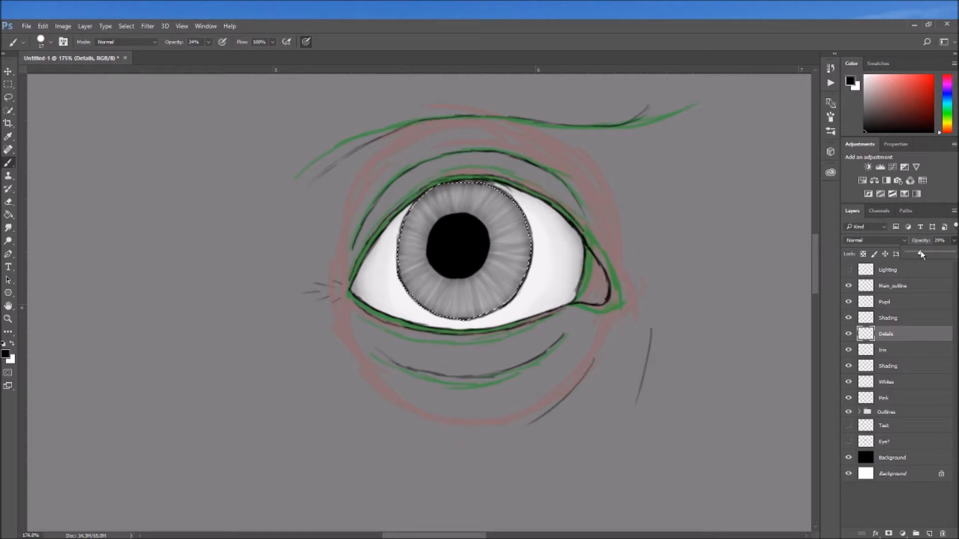
Paint a second set of dark iris streaks on a new layer above Details and reduce that layer's opacity to 35%
click(929, 533)
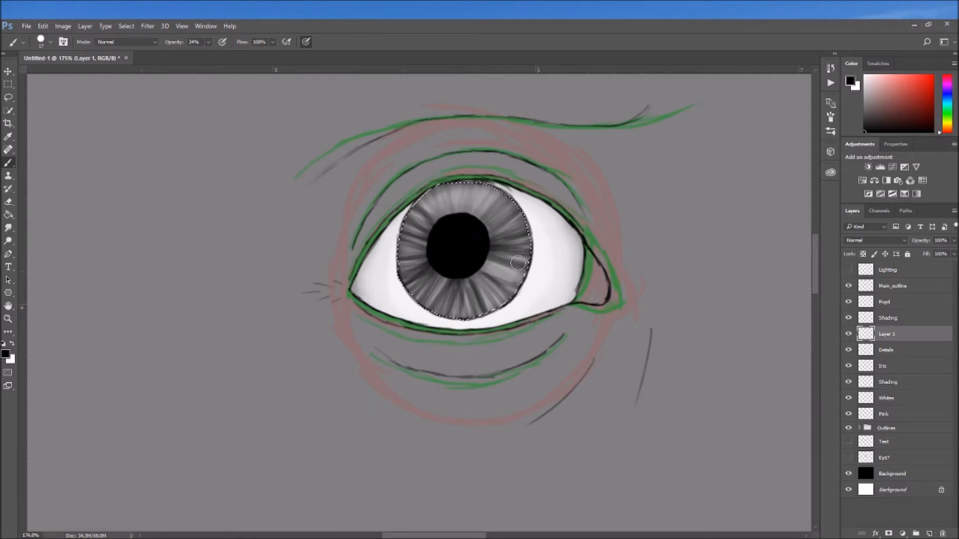
click(954, 240)
drag(953, 253, 923, 253)
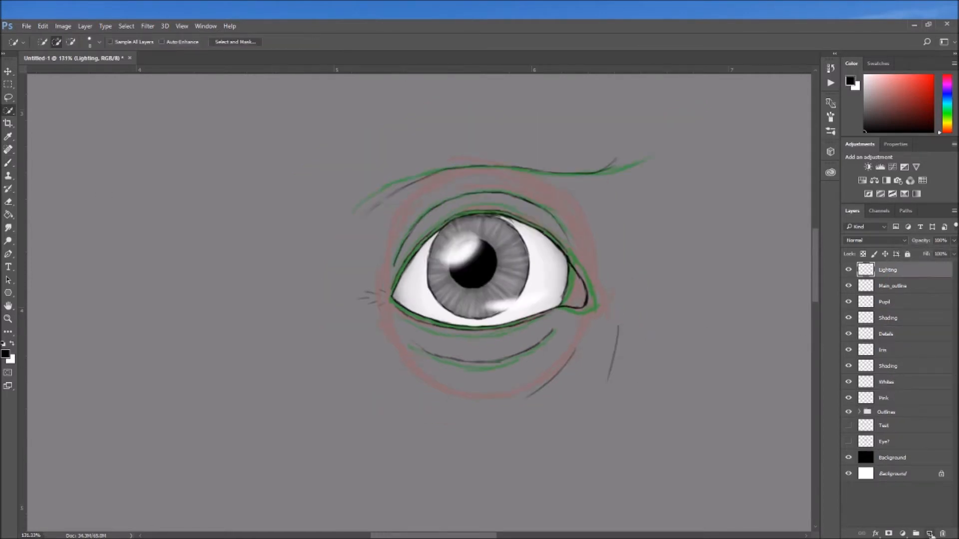
Add a layer named Eyelashes above all other layers and switch to the Brush tool
click(930, 534)
double_click(885, 270)
text(Eye)
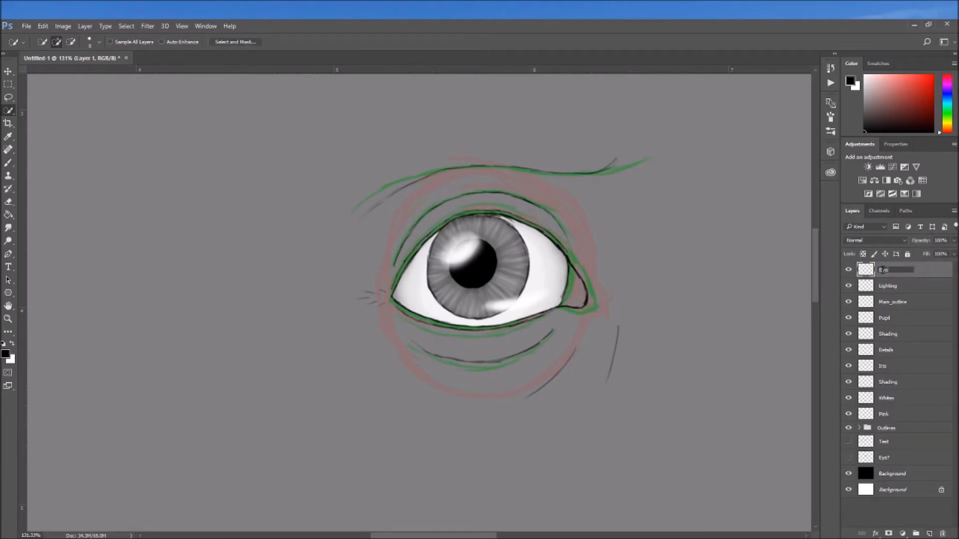
text(lashes)
key(Return)
key(b)
mouse_move(503, 214)
mouse_down()
mouse_move(519, 198)
mouse_move(539, 199)
mouse_up()
drag(572, 264, 631, 256)
mouse_move(561, 250)
mouse_down()
mouse_move(609, 221)
mouse_move(587, 198)
mouse_up()
key(ctrl+alt+z)
key(ctrl+alt+z)
key(ctrl+alt+z)
key(ctrl+alt+z)
key(ctrl+alt+z)
key(ctrl+alt+z)
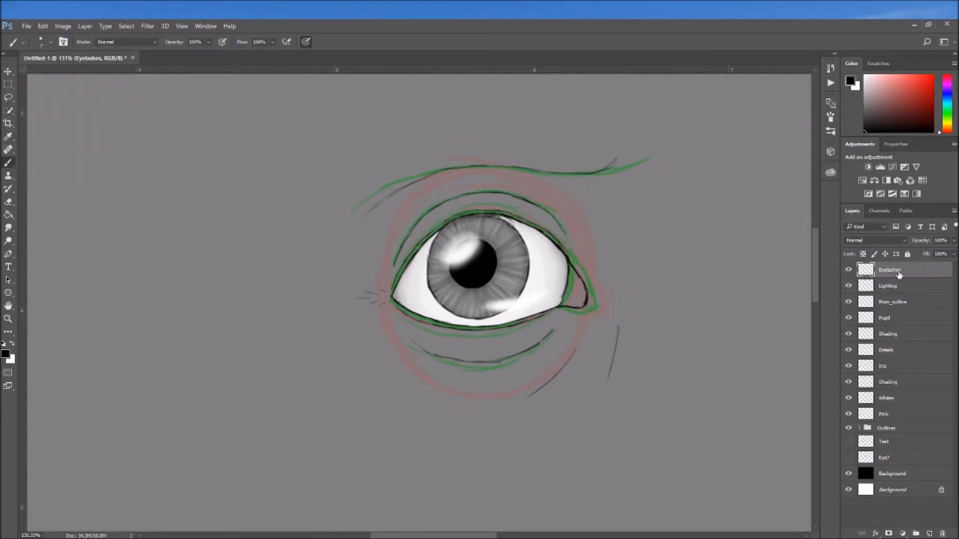
Draw black eyelashes at the eye's outer corner and along the outer part of the upper lid
drag(397, 281, 368, 299)
drag(420, 246, 390, 262)
click(7, 307)
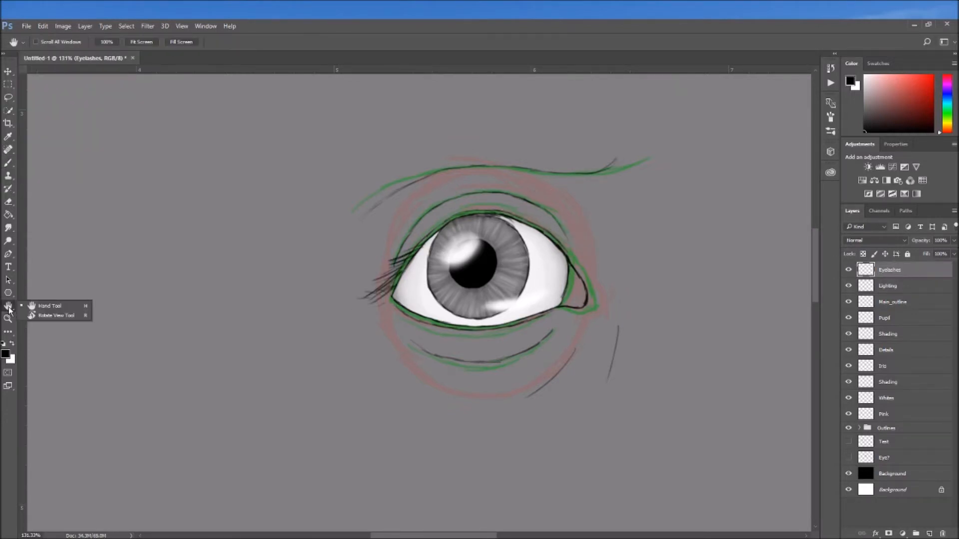
click(45, 316)
drag(331, 192, 295, 280)
key(b)
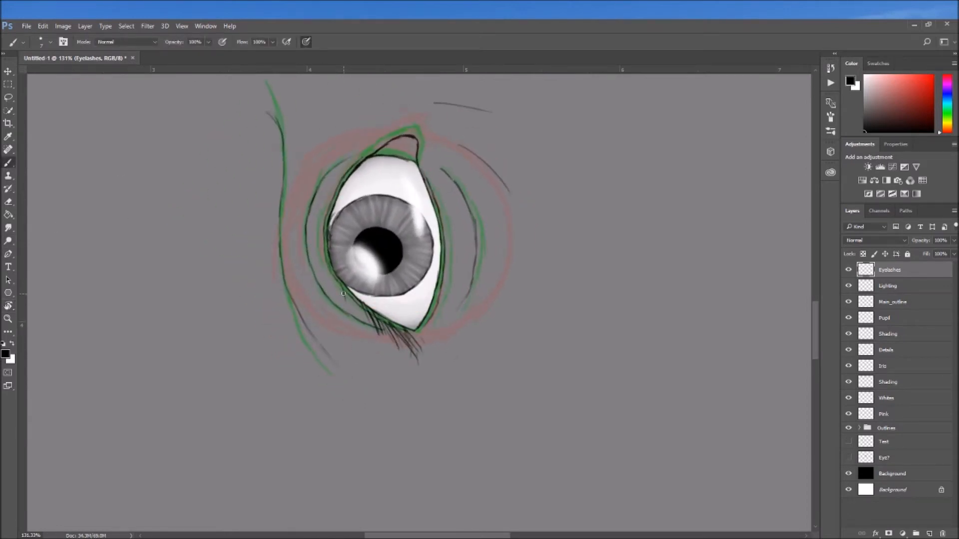
drag(346, 292, 350, 334)
drag(348, 295, 360, 332)
drag(356, 303, 369, 341)
mouse_move(368, 319)
mouse_down()
mouse_move(378, 347)
mouse_move(392, 347)
mouse_up()
Continue the black eyelashes along the middle and inner part of the upper lid, fanning them outward
key(r)
mouse_move(345, 289)
mouse_down()
mouse_move(329, 330)
mouse_move(433, 318)
mouse_up()
key(b)
mouse_move(456, 288)
mouse_down()
mouse_move(419, 303)
mouse_move(414, 282)
mouse_up()
mouse_move(449, 243)
mouse_down()
mouse_move(439, 197)
mouse_move(425, 205)
mouse_up()
drag(447, 251, 407, 244)
drag(451, 274, 397, 277)
mouse_move(456, 212)
mouse_down()
mouse_move(461, 173)
mouse_move(478, 157)
mouse_up()
drag(478, 181, 487, 154)
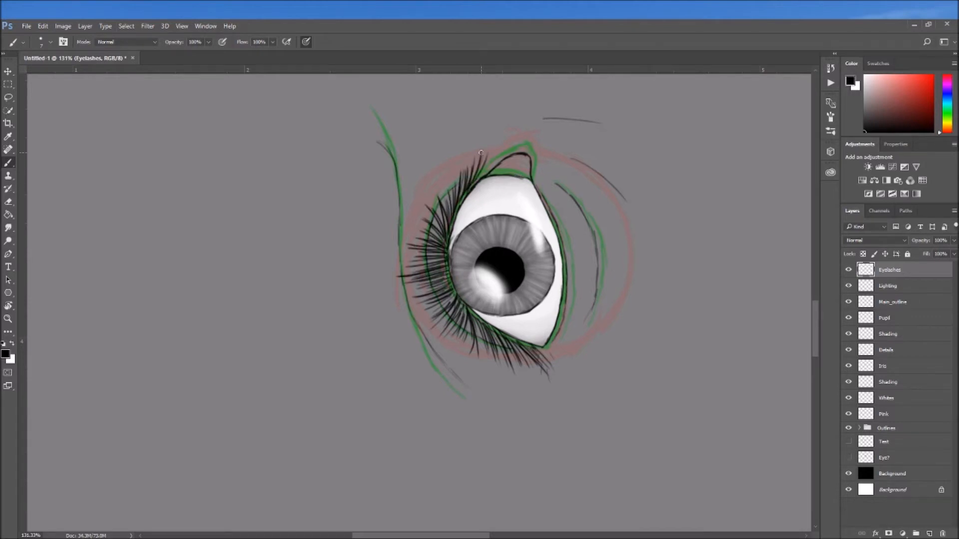
Reset the canvas rotation and draw short black eyelashes along the whole lower lid
click(8, 306)
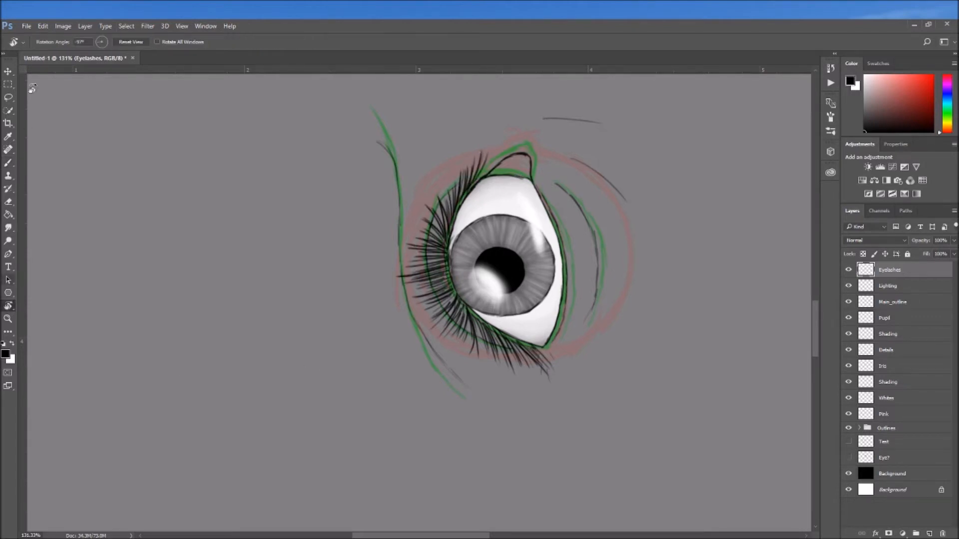
click(136, 44)
click(8, 162)
scroll(495, 225, down, 2)
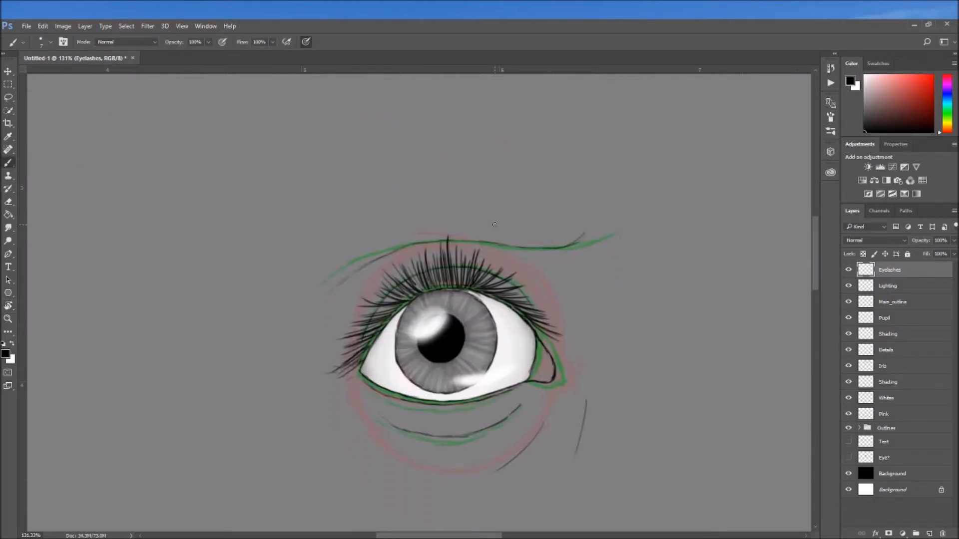
scroll(494, 225, down, 4)
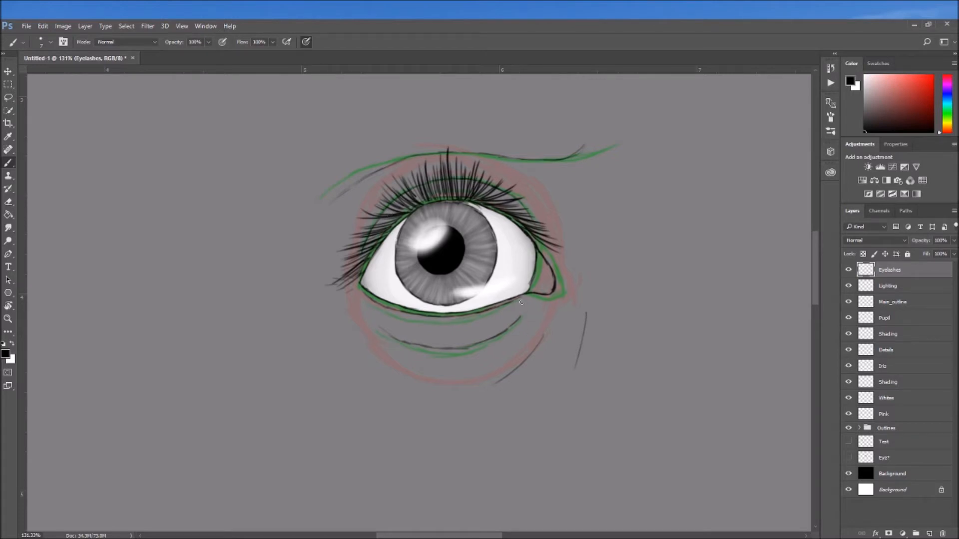
mouse_move(518, 298)
mouse_down()
mouse_move(521, 318)
mouse_move(505, 313)
mouse_up()
drag(362, 294, 360, 304)
drag(505, 305, 500, 322)
mouse_move(496, 309)
mouse_down()
mouse_move(489, 323)
mouse_move(469, 317)
mouse_move(476, 327)
mouse_move(463, 327)
mouse_up()
drag(376, 301, 367, 316)
drag(429, 314, 419, 327)
drag(452, 317, 449, 331)
drag(399, 305, 382, 323)
drag(378, 305, 371, 313)
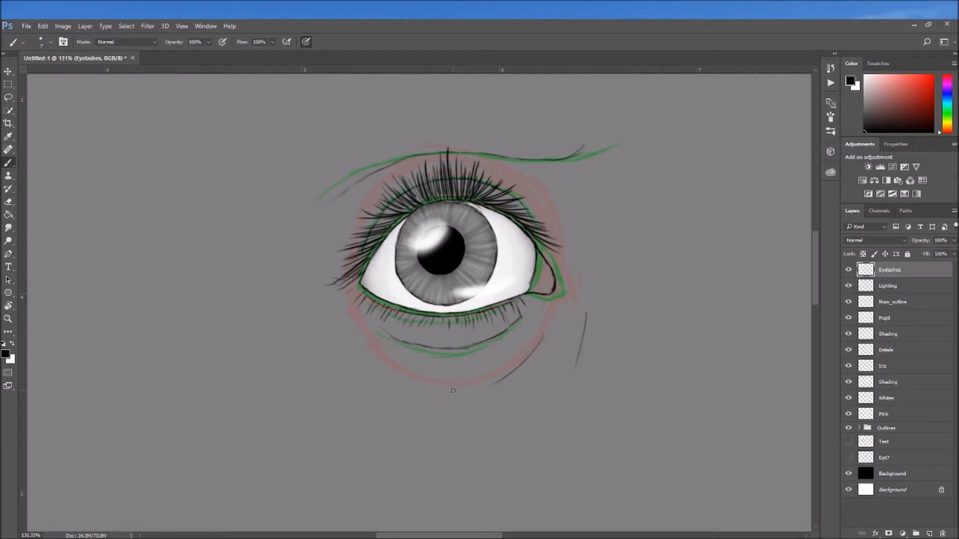
Adjust the Eyelashes layer's opacity and lower the Main_outline layer's opacity to about 90%
click(954, 254)
mouse_move(929, 251)
mouse_down()
mouse_move(947, 260)
mouse_move(933, 266)
mouse_move(955, 267)
mouse_move(951, 255)
mouse_up()
click(892, 301)
click(953, 240)
drag(946, 254, 949, 253)
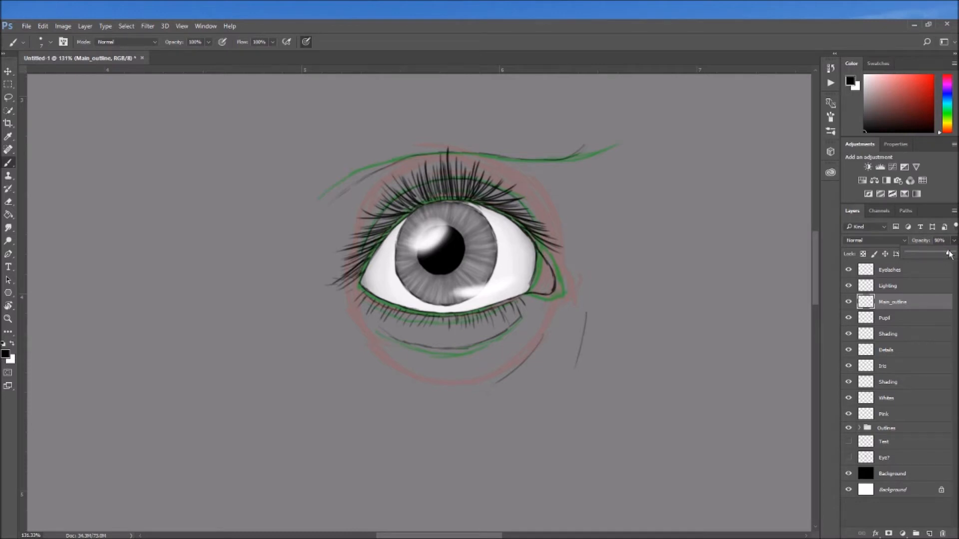
Fill the inner eye corner with light grey on the Pink layer
click(884, 414)
alt+click(529, 273)
mouse_move(538, 254)
mouse_down()
mouse_move(549, 282)
mouse_move(542, 260)
mouse_move(539, 280)
mouse_move(548, 270)
mouse_move(552, 280)
mouse_up()
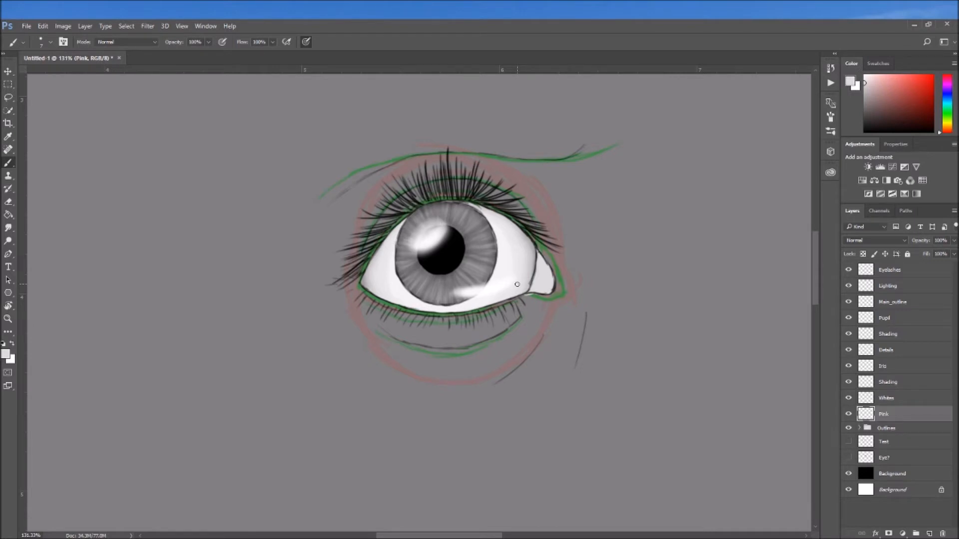
drag(522, 298, 526, 296)
Shade the selected inner eye corner in black and white with a soft 21 px brush on a Shading layer above Pink
right_click(546, 272)
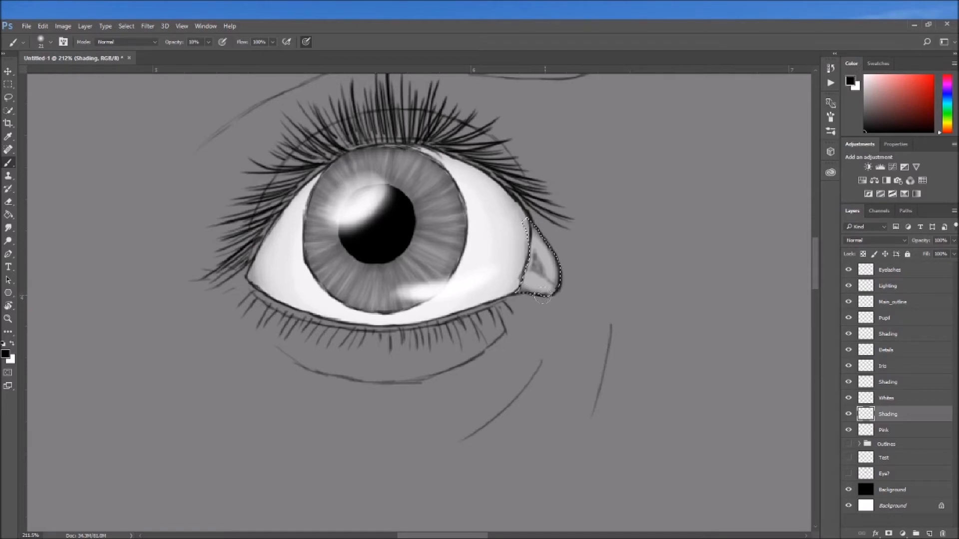
click(865, 75)
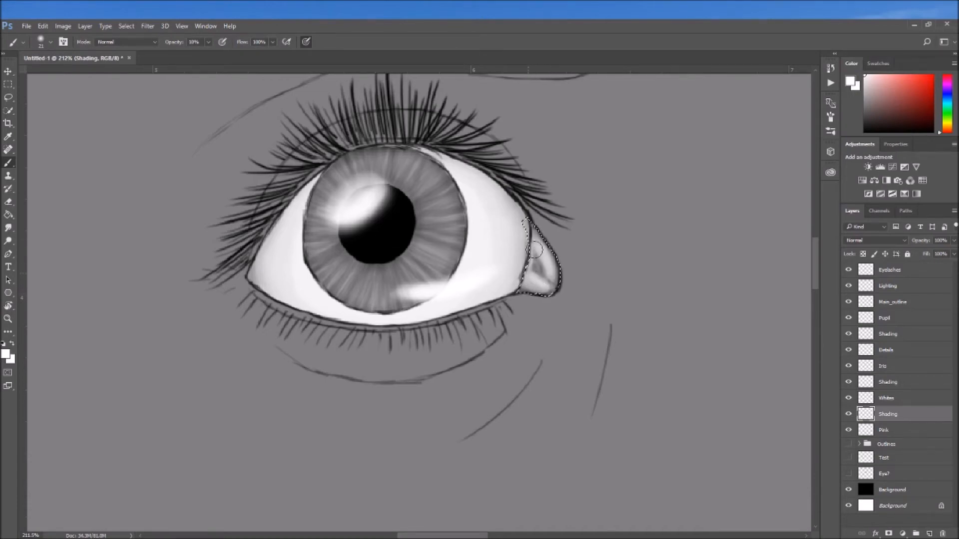
key(d)
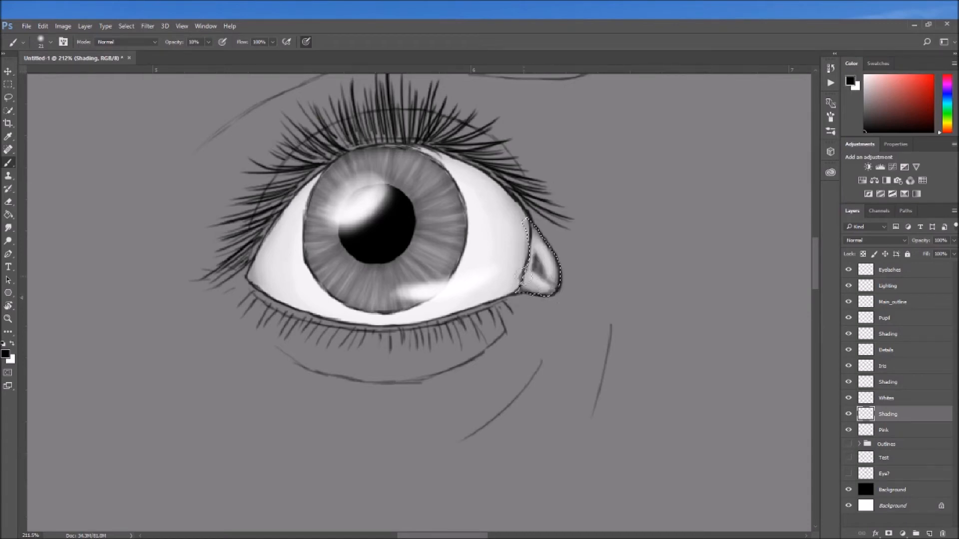
Lower the opacity of the inner corner's Shading layer to about 70%
scroll(612, 320, down, 8)
scroll(566, 292, up, 3)
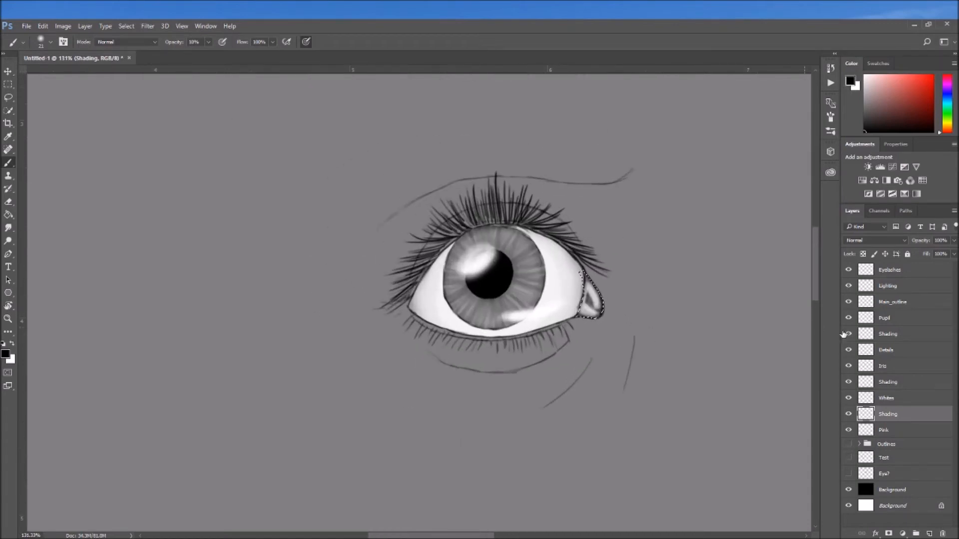
drag(954, 240, 940, 254)
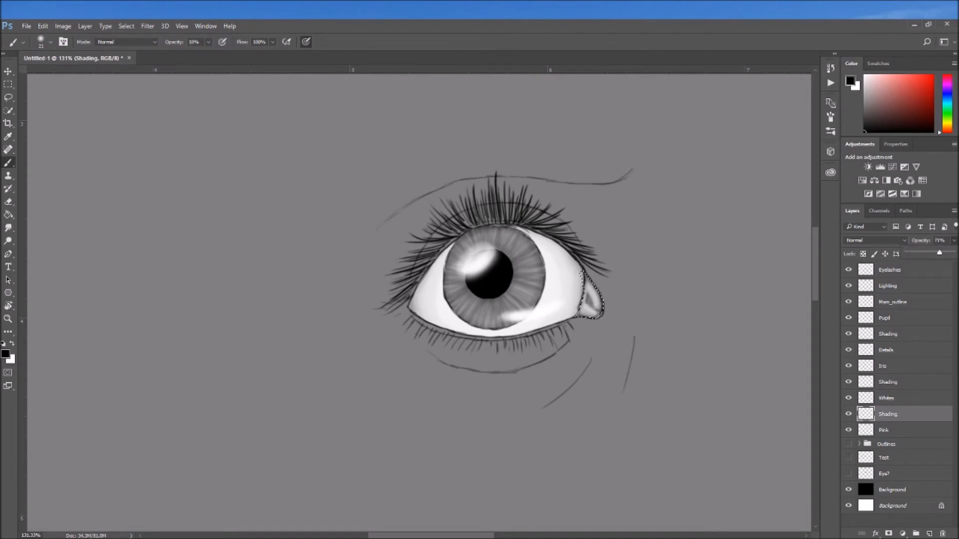
Clear the selection around the inner eye corner
click(8, 110)
right_click(454, 306)
click(487, 317)
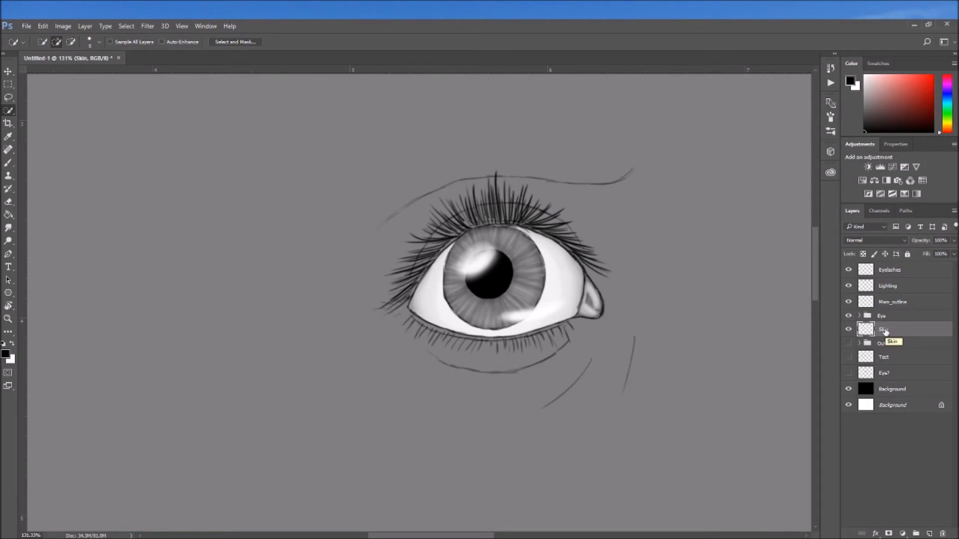
Paint a dark grey skin base around the eye on the Skin layer with a hard round brush at 100% opacity
key(b)
click(50, 43)
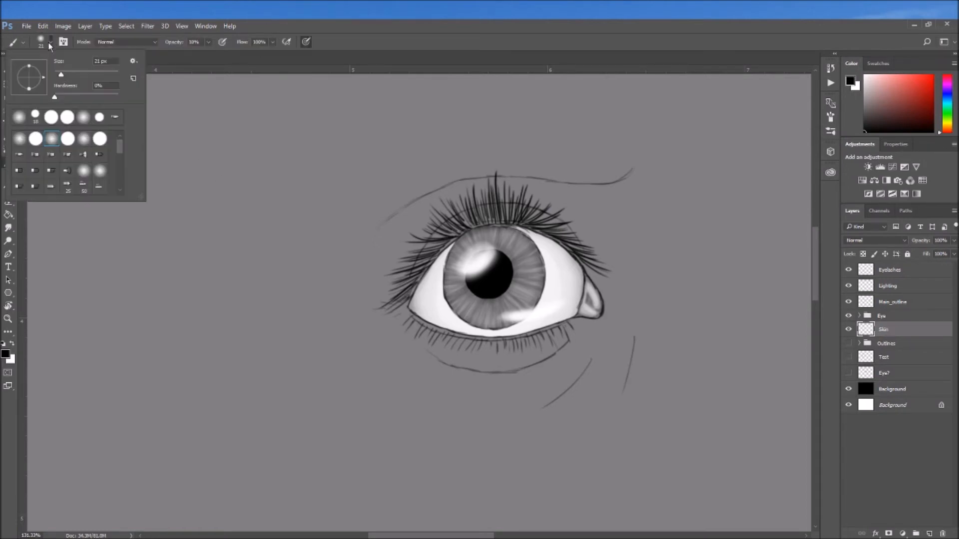
click(67, 138)
click(167, 59)
drag(208, 46, 307, 65)
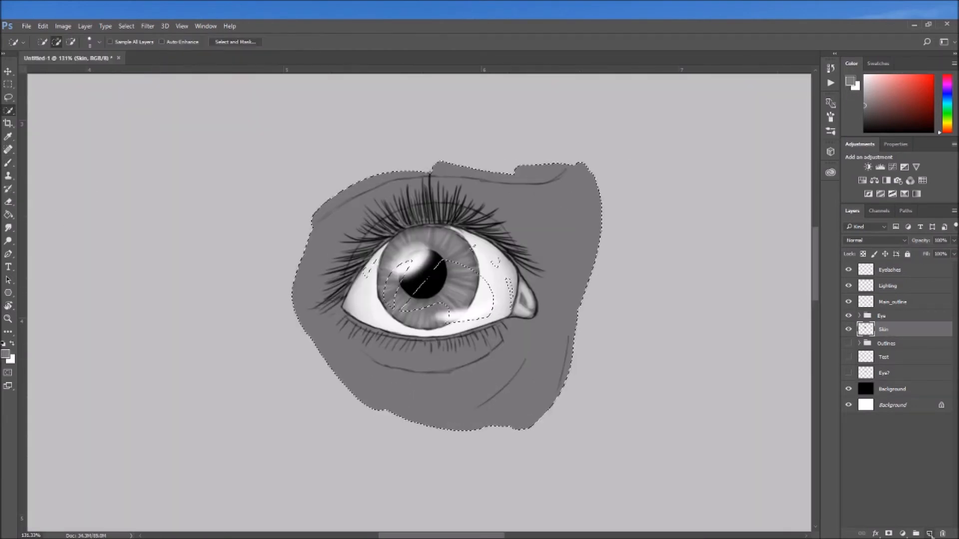
Add a layer named Shading directly above the Skin layer
double_click(886, 330)
text(Shading)
key(Return)
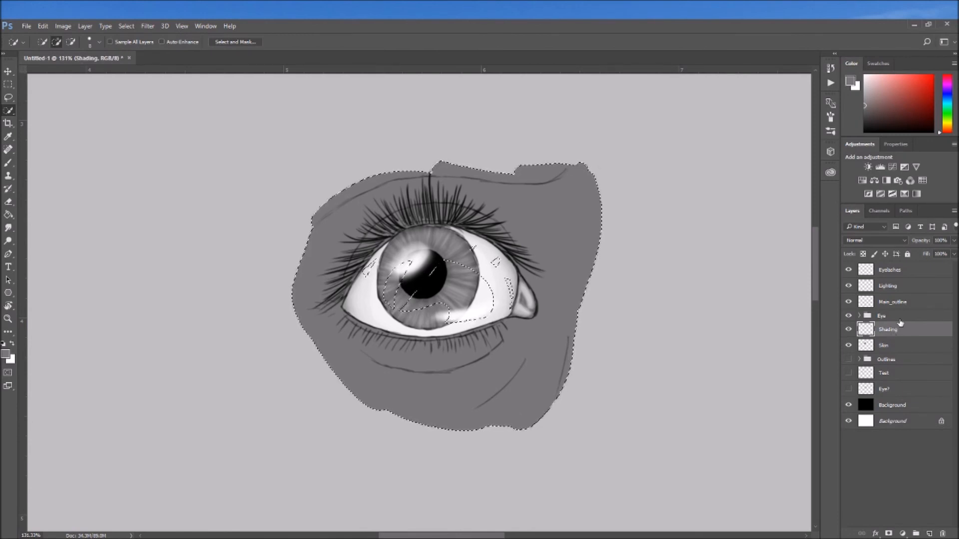
Brush broad black textured strokes over the selected skin on a Details layer above Skin with a 25 px bristle brush
click(8, 162)
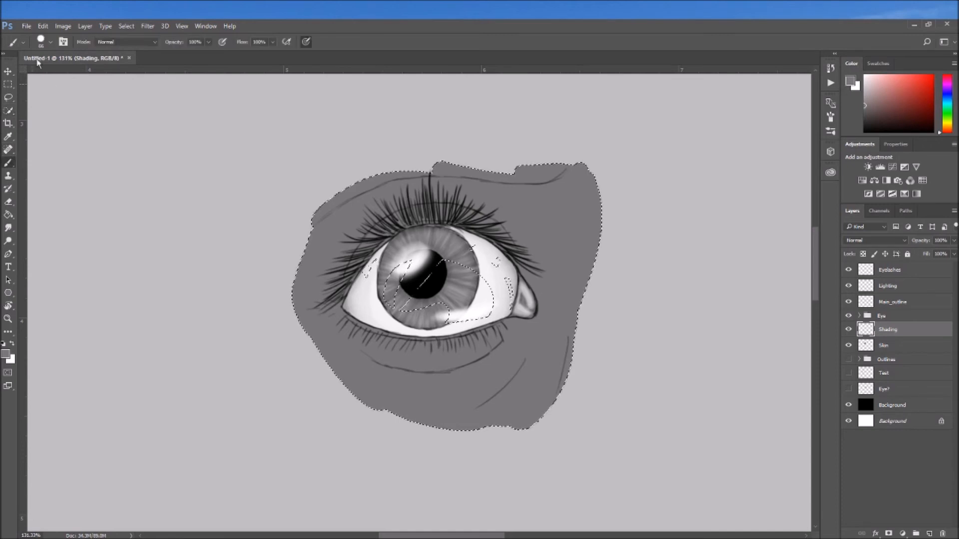
click(50, 43)
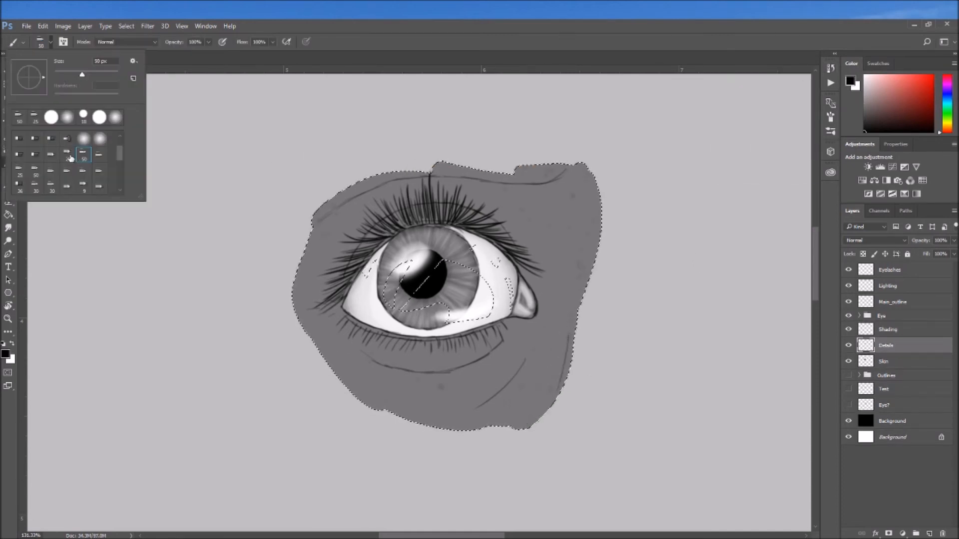
click(70, 159)
mouse_move(569, 347)
mouse_down()
mouse_move(450, 425)
mouse_move(405, 193)
mouse_up()
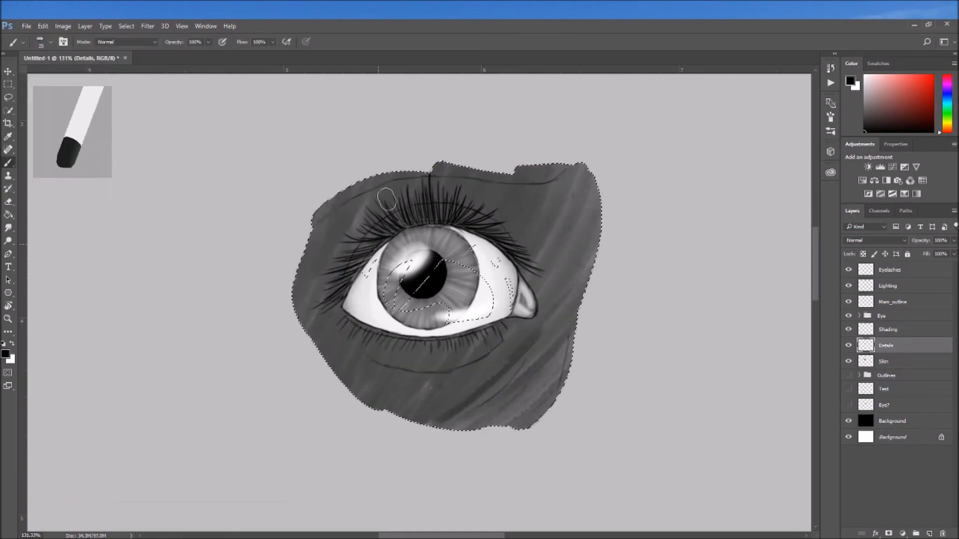
mouse_move(332, 243)
mouse_down()
mouse_move(305, 299)
mouse_move(311, 328)
mouse_move(400, 385)
mouse_move(438, 378)
mouse_up()
mouse_move(562, 182)
mouse_down()
mouse_move(514, 246)
mouse_move(544, 272)
mouse_move(581, 172)
mouse_move(535, 316)
mouse_move(580, 250)
mouse_move(585, 289)
mouse_move(520, 349)
mouse_move(480, 420)
mouse_move(449, 364)
mouse_move(499, 317)
mouse_move(530, 368)
mouse_move(495, 430)
mouse_move(505, 440)
mouse_move(456, 402)
mouse_move(489, 412)
mouse_up()
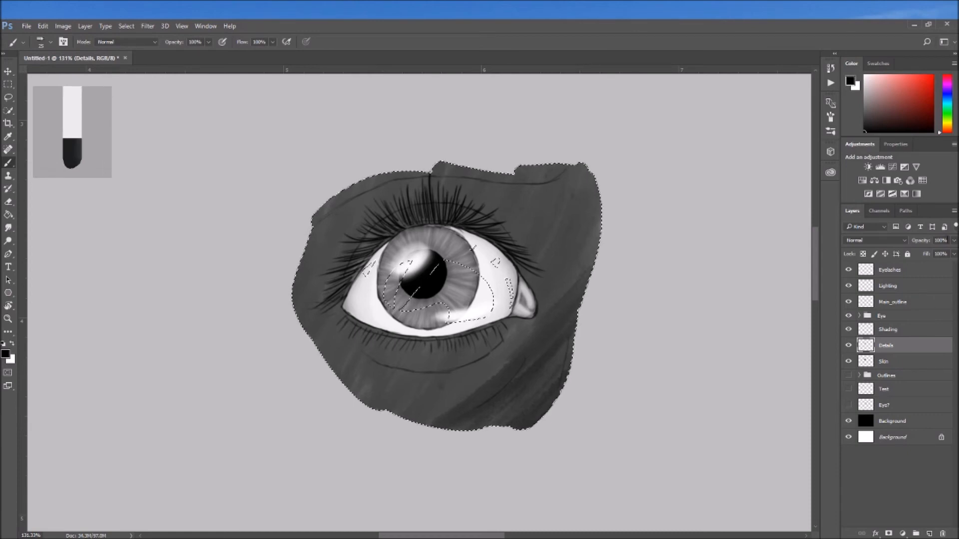
Lower the opacity of the Details layer to 22% to soften the skin texture strokes
drag(923, 255, 917, 251)
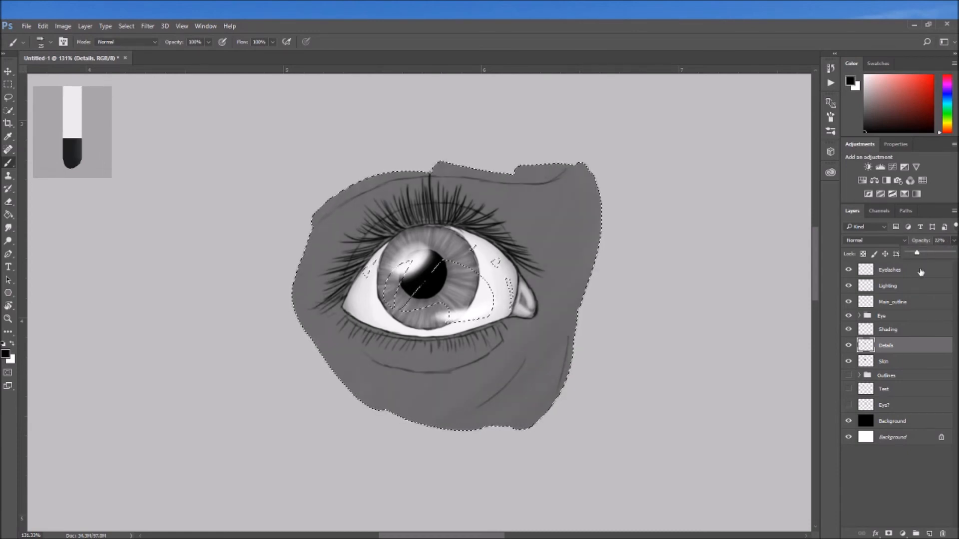
click(920, 340)
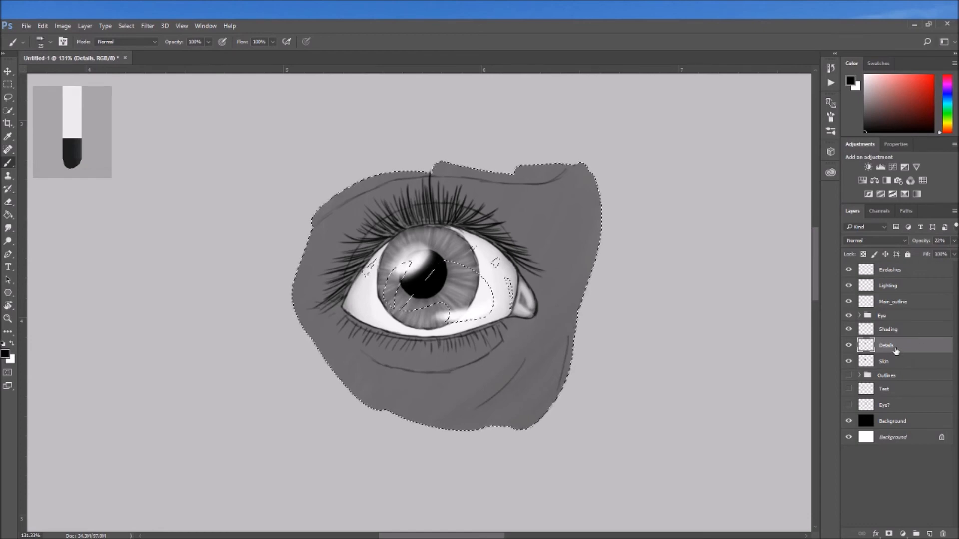
Brush soft dark shading on the Shading layer along the lower lid, inner corner and upper lid at low opacity
click(885, 334)
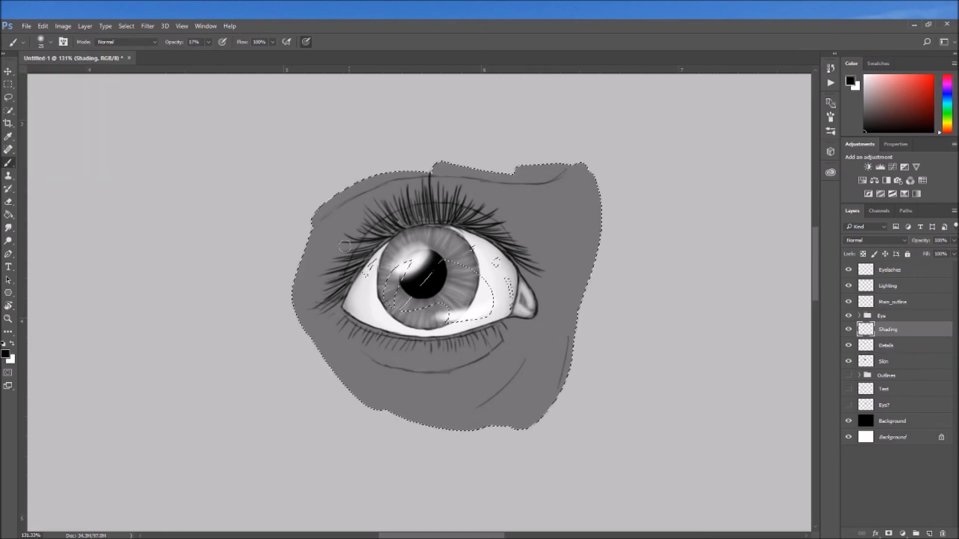
drag(340, 346, 518, 328)
mouse_move(464, 413)
mouse_down()
mouse_move(536, 350)
mouse_move(541, 225)
mouse_up()
drag(320, 304, 369, 215)
Brush white highlights at 17% opacity onto the skin below the eye, beside the inner corner and along the outer side
click(864, 75)
drag(504, 359, 414, 392)
drag(570, 185, 587, 279)
drag(382, 189, 305, 280)
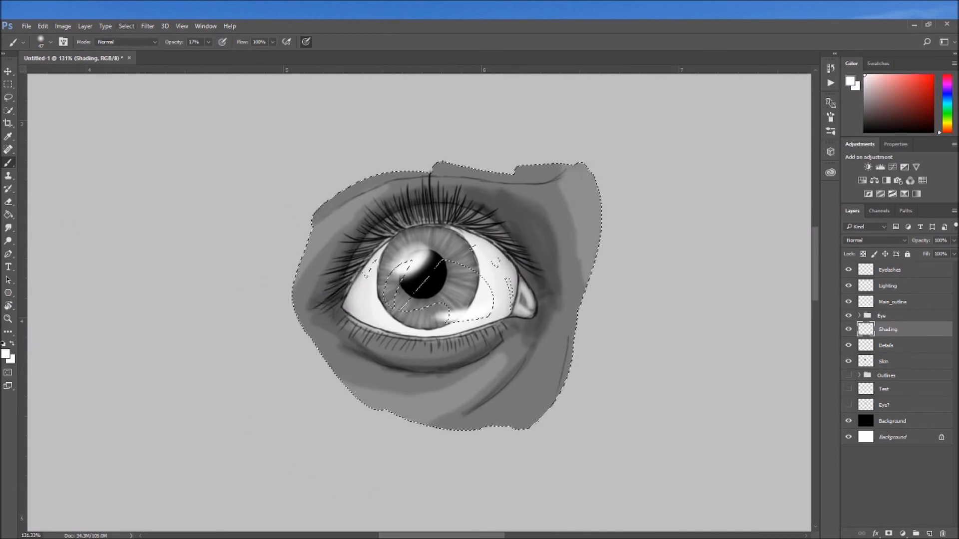
Apply a Gaussian Blur to the Shading layer to smooth the brushed skin tones
click(148, 26)
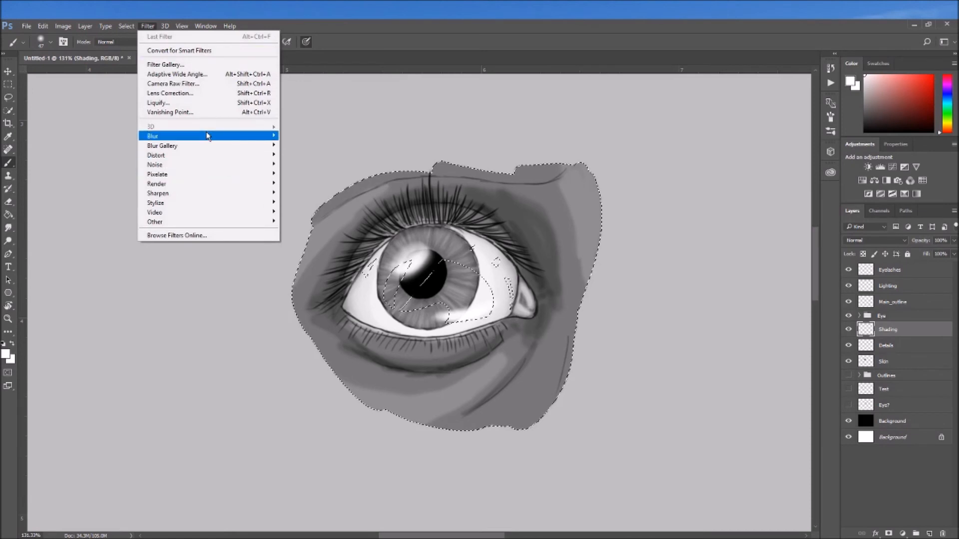
mouse_move(247, 137)
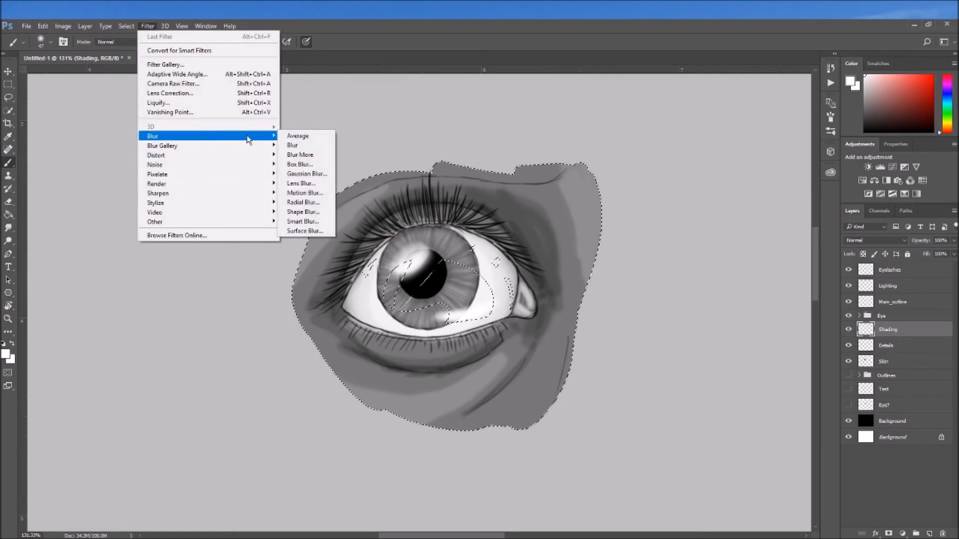
click(317, 178)
drag(237, 284, 250, 284)
click(343, 150)
key(b)
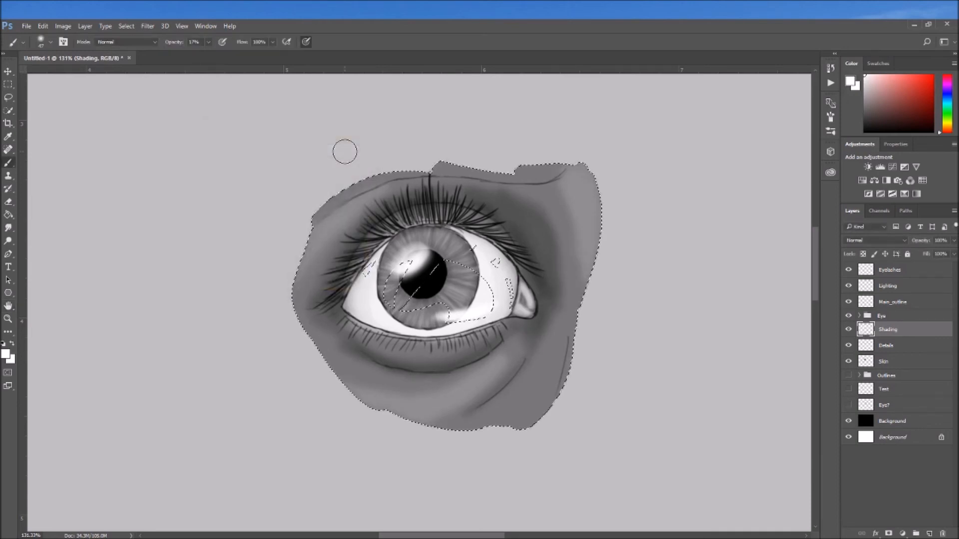
Clear the selection around the painted skin
click(8, 71)
right_click(554, 321)
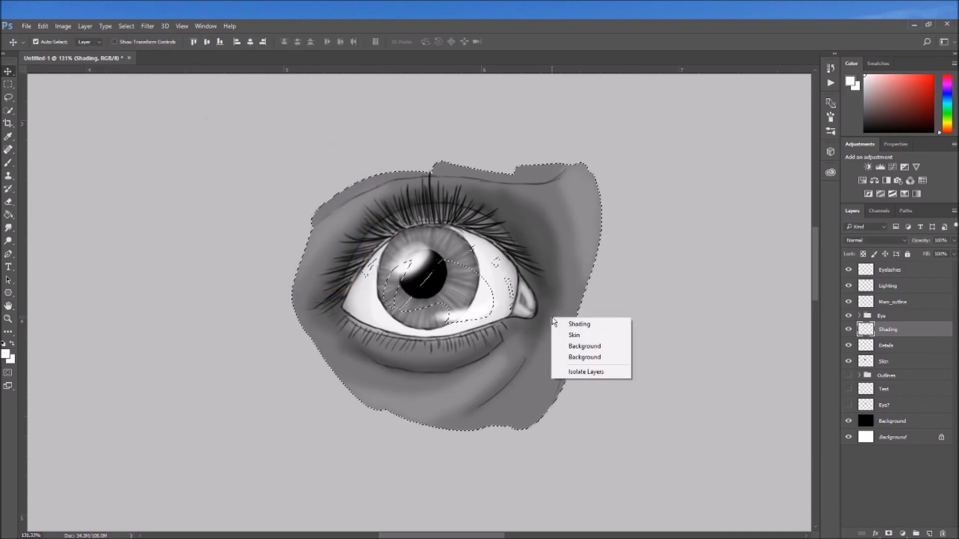
click(8, 110)
right_click(264, 182)
click(310, 188)
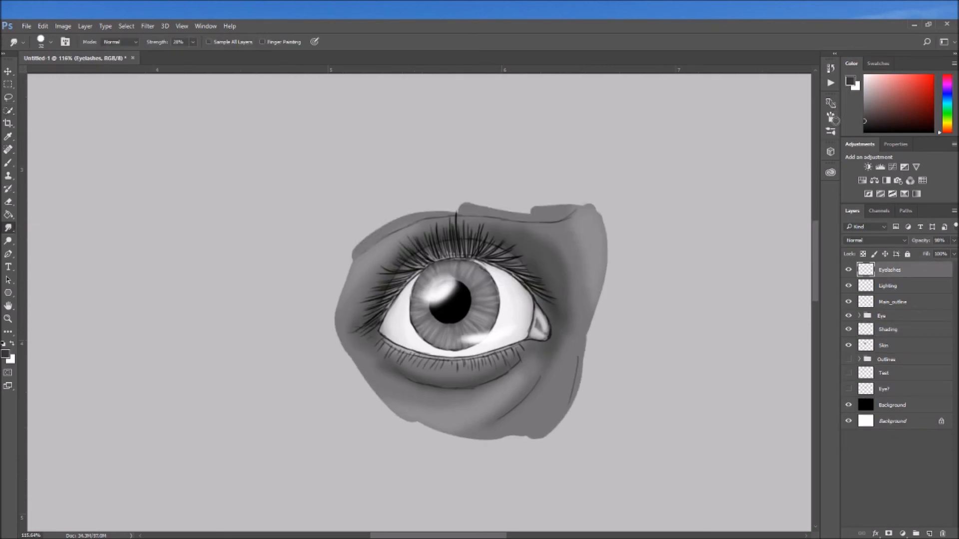
Set the foreground colour to near-black and add a layer named Eyebrows above Eyelashes
click(861, 125)
click(929, 533)
double_click(890, 270)
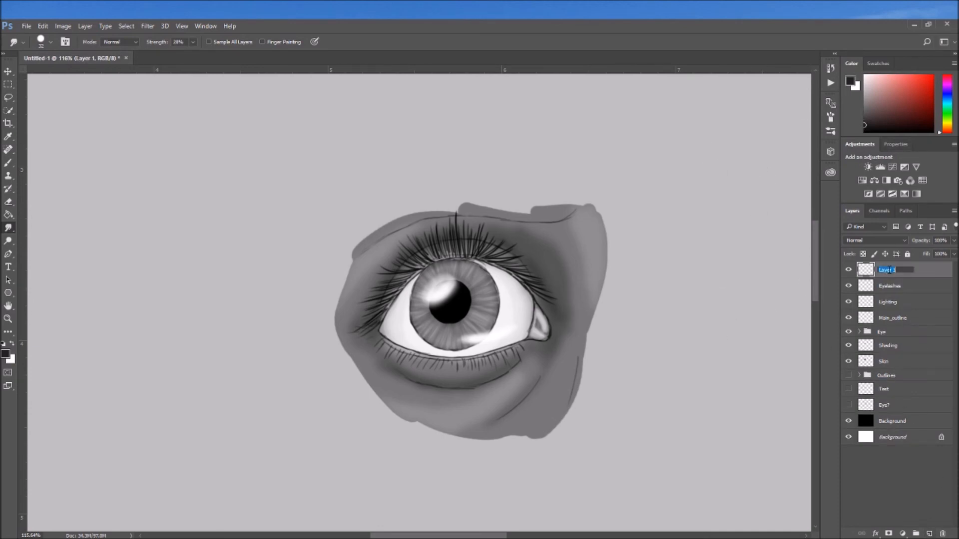
text(Eyebrows)
key(Return)
Paint dark eyebrow hairs along the skin's upper edge on the Eyebrows layer, rotating the canvas to follow the brow
key(b)
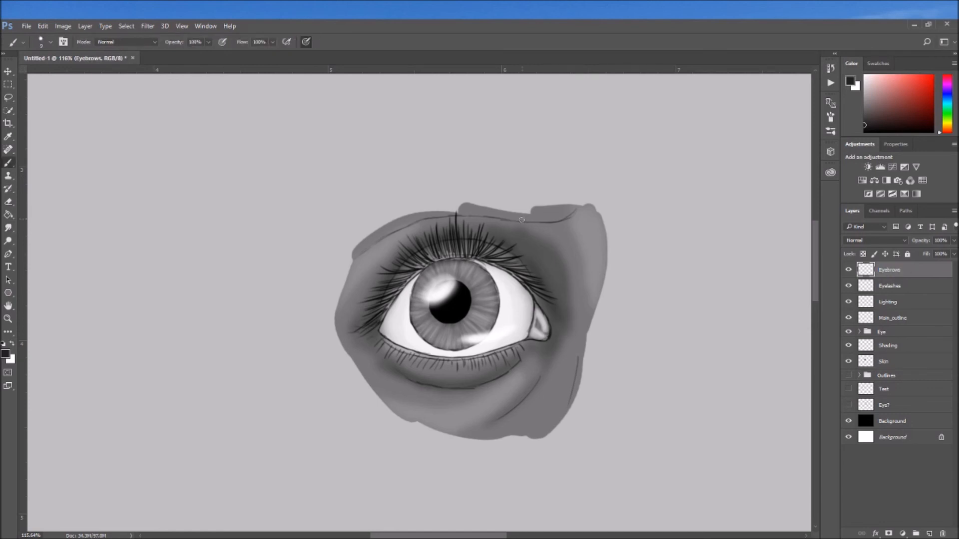
mouse_move(525, 219)
mouse_down()
mouse_move(553, 196)
mouse_move(528, 220)
mouse_move(547, 200)
mouse_move(492, 198)
mouse_up()
key(r)
mouse_move(499, 220)
mouse_down()
mouse_move(347, 213)
mouse_move(361, 355)
mouse_up()
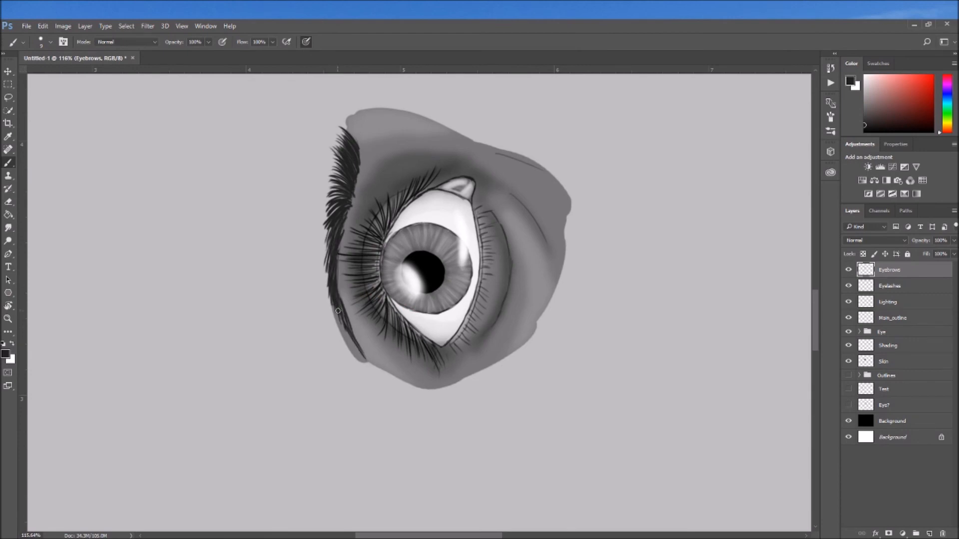
drag(334, 297, 353, 345)
key(Escape)
Show the two hidden sketch layers above Background to compare the painted eye with the earlier eye drawings
scroll(349, 288, down, 5)
scroll(351, 283, down, 5)
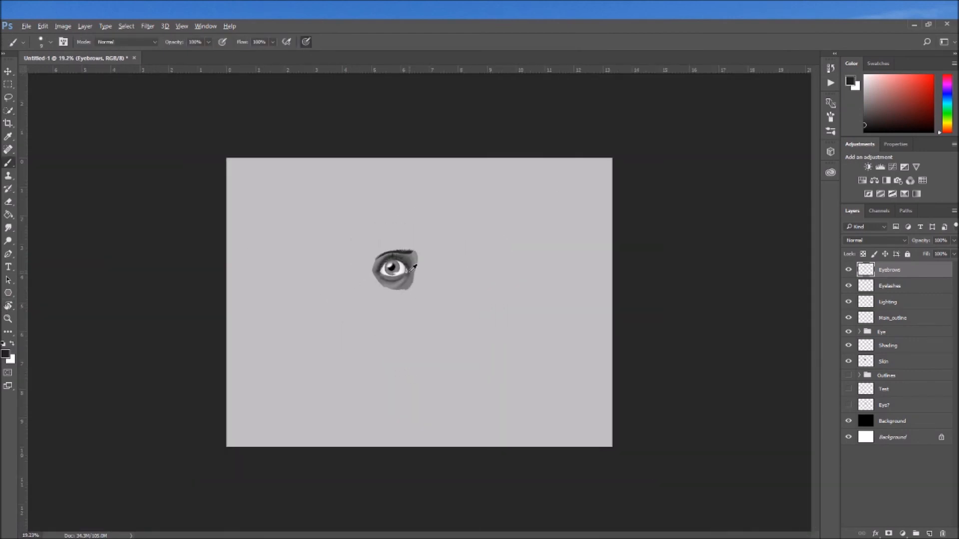
scroll(413, 268, up, 3)
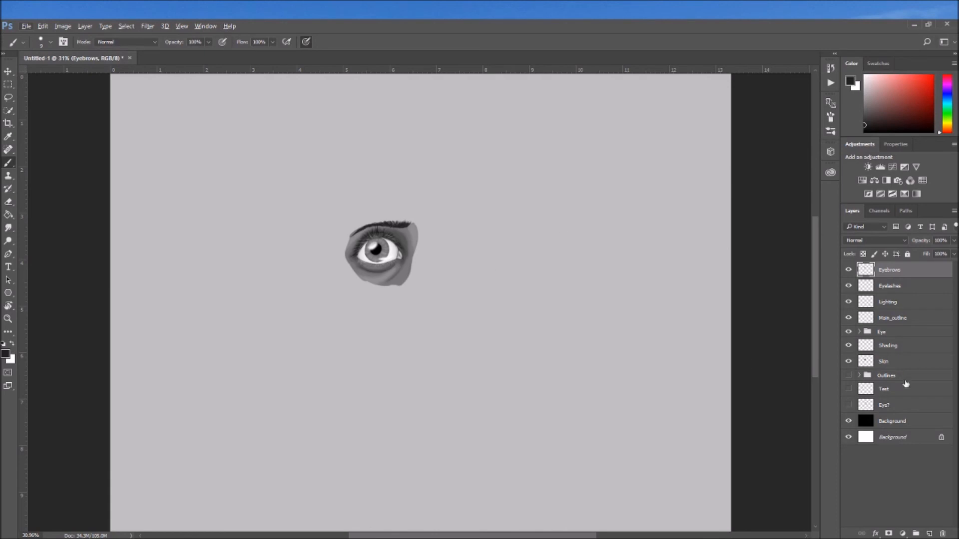
click(849, 389)
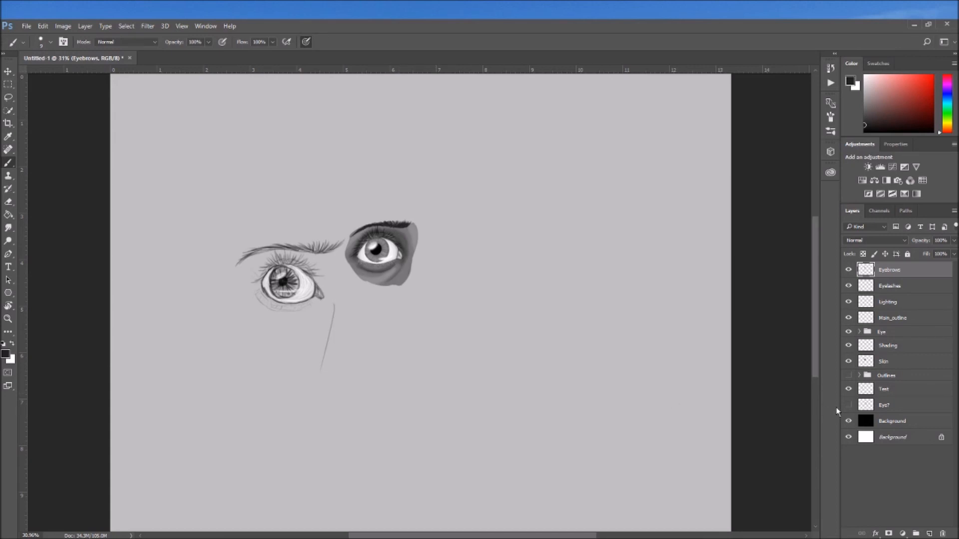
click(849, 405)
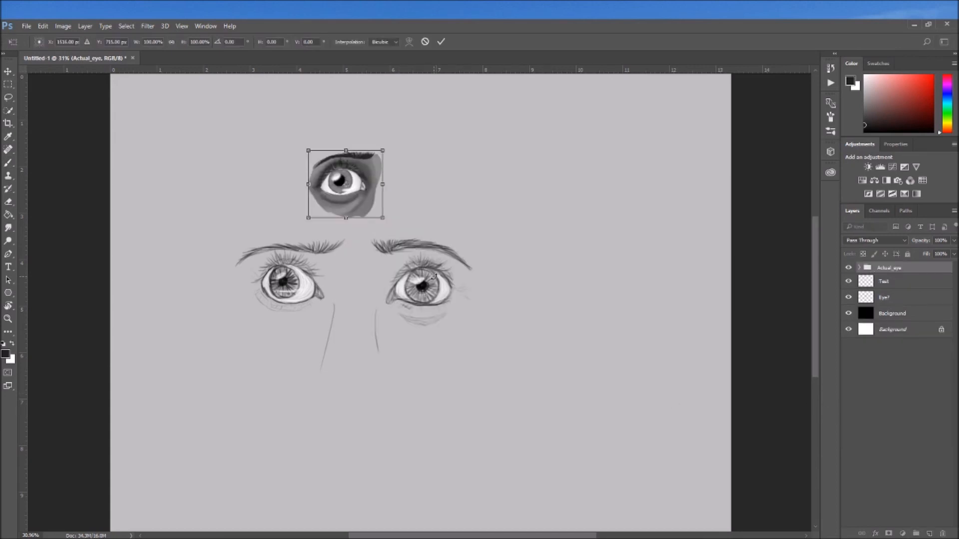
Place the Actual_eye group above and between the two sketched eyes with Free Transform at its original size
right_click(347, 223)
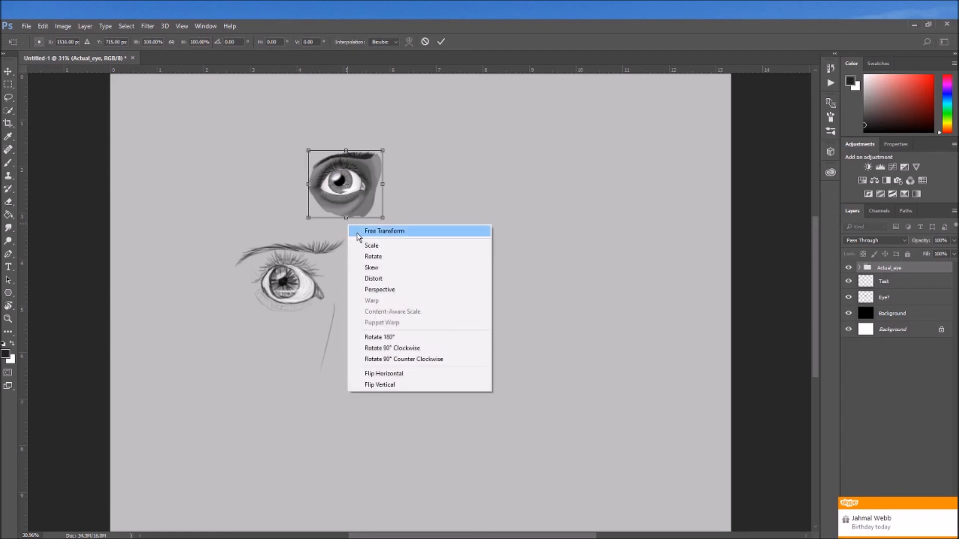
click(352, 227)
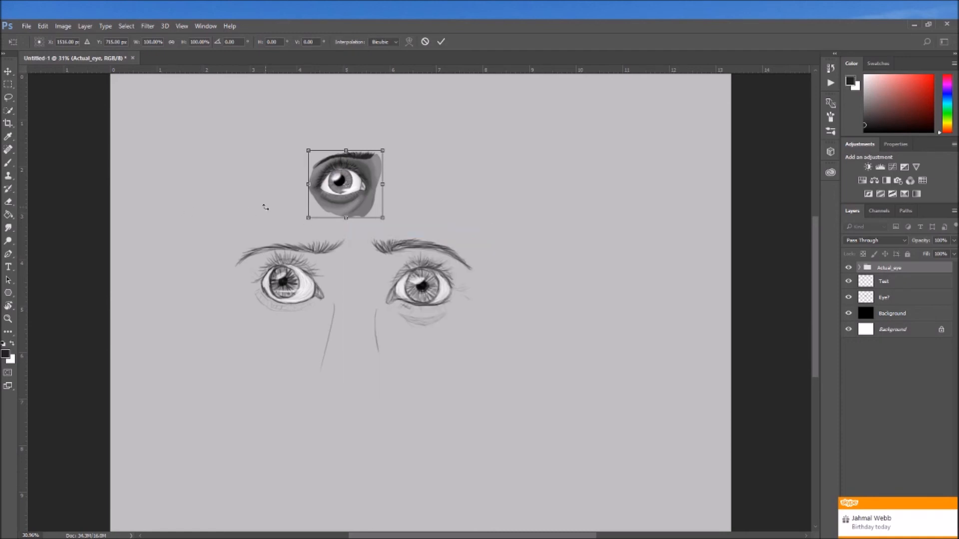
key(Return)
key(w)
key(v)
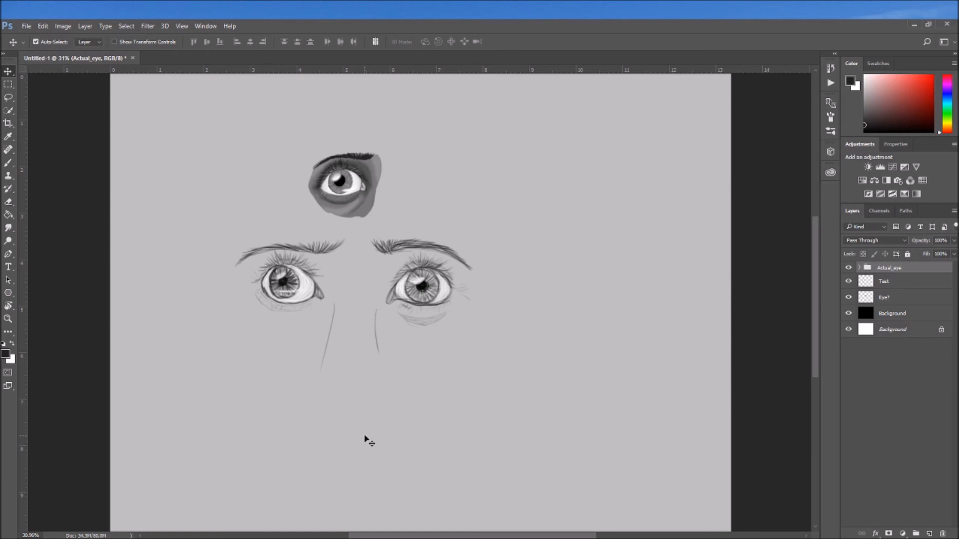
Hide both sketch layers beneath the Actual_eye group
drag(850, 284, 850, 296)
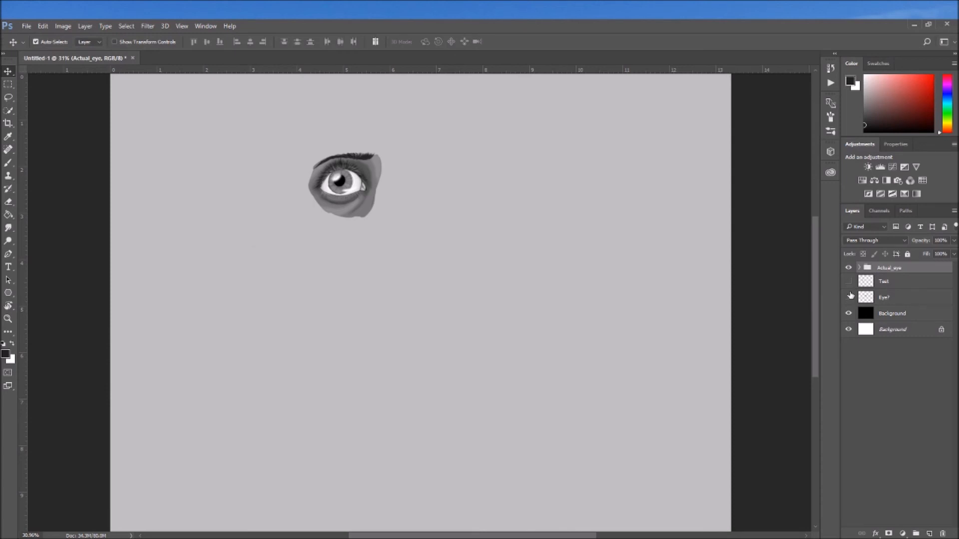